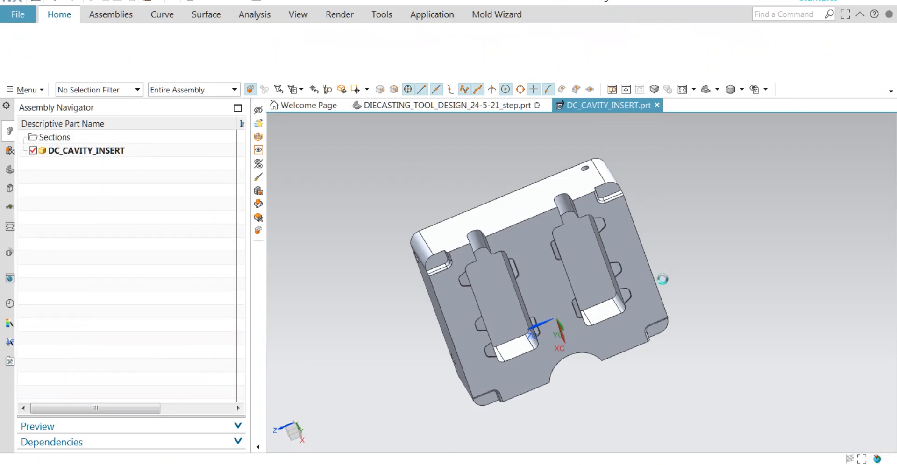
Step: Create a new drawing sheet for the cavity insert using the A2 - Size template
middle_click_drag(578, 341, 579, 377)
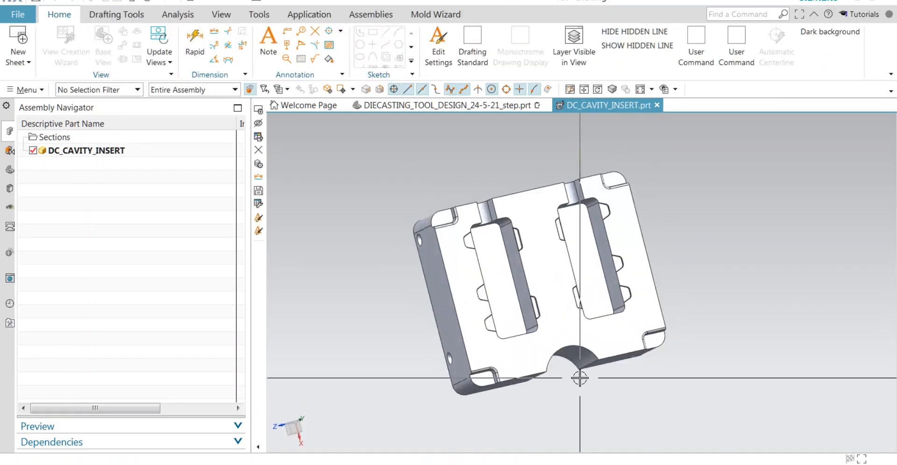
middle_click_drag(590, 348, 592, 425)
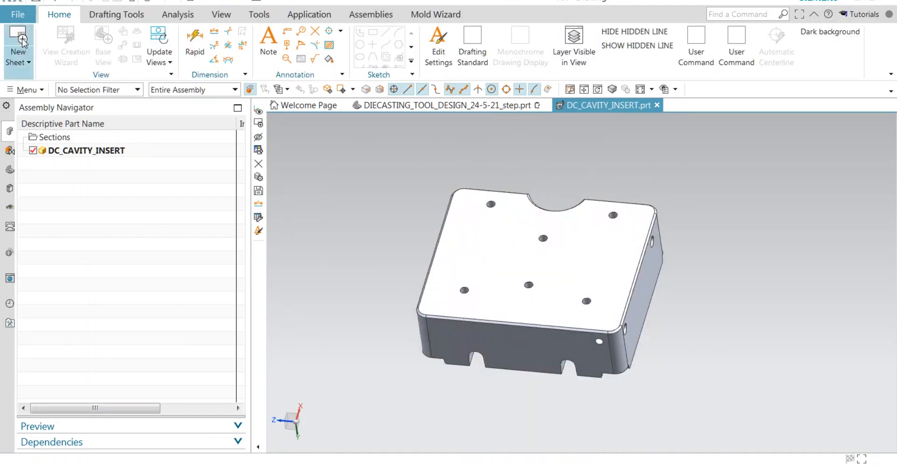
left_click(19, 42)
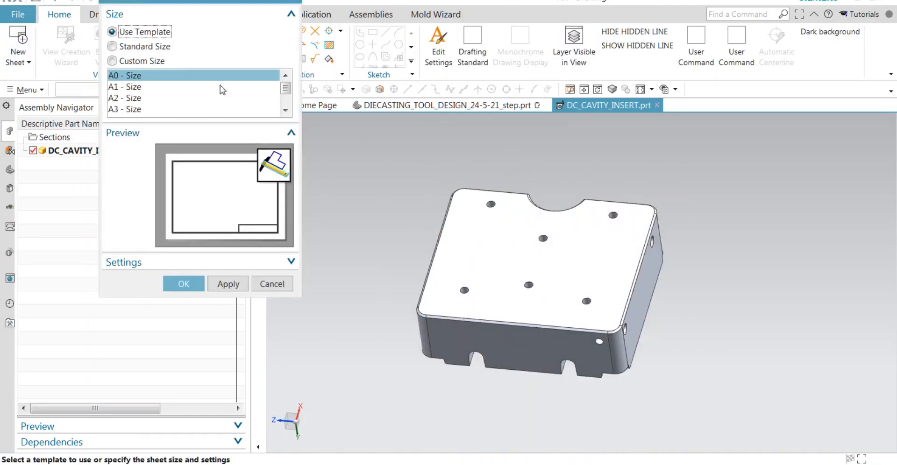
mouse_move(288, 90)
left_mouse_down()
mouse_move(287, 105)
mouse_move(295, 88)
left_mouse_up()
left_click(140, 46)
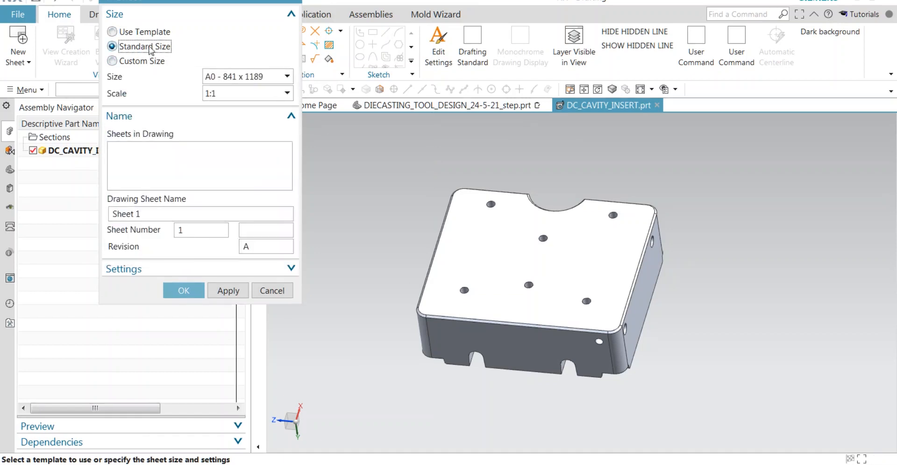
left_click(148, 33)
left_click(135, 98)
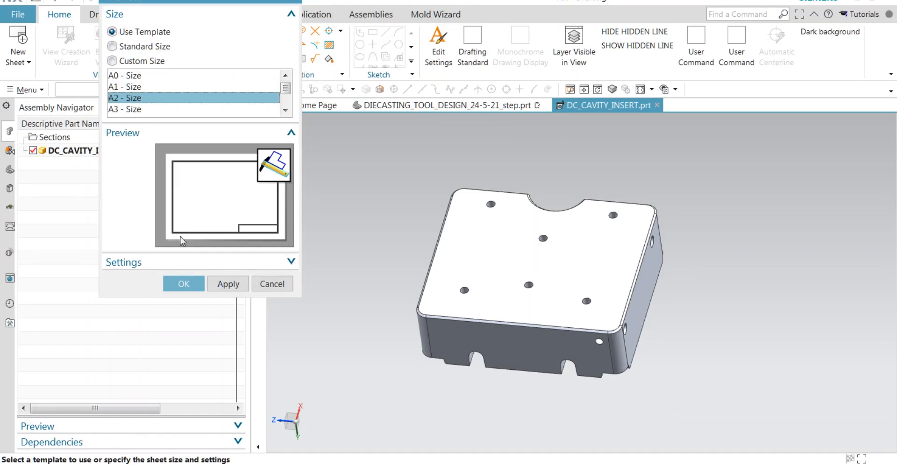
left_click(184, 284)
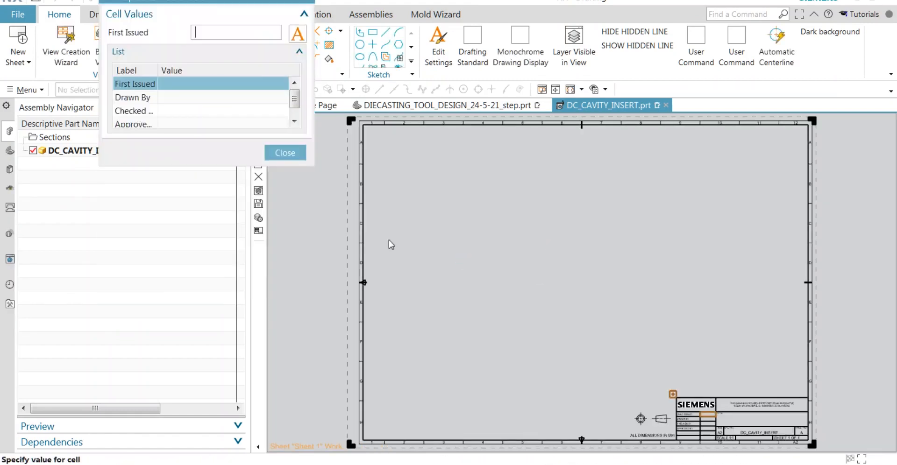
Step: Close the title block cell values without filling them in and cancel the view creation wizard
left_click(286, 152)
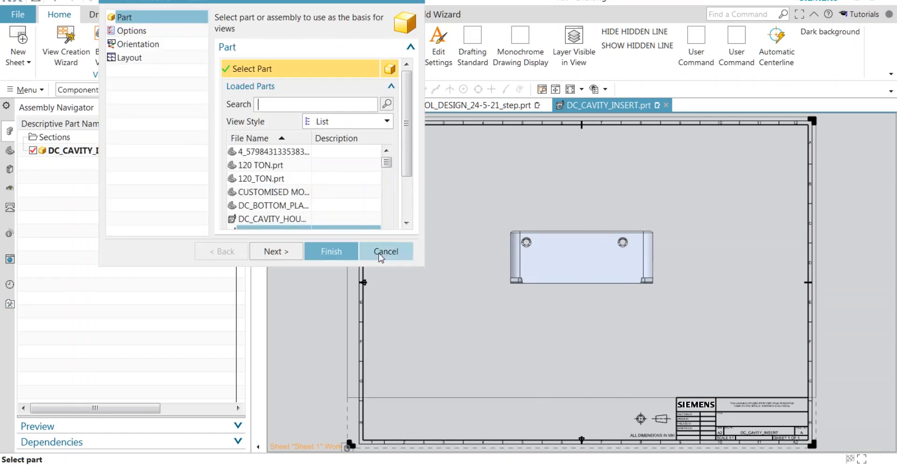
left_click(381, 255)
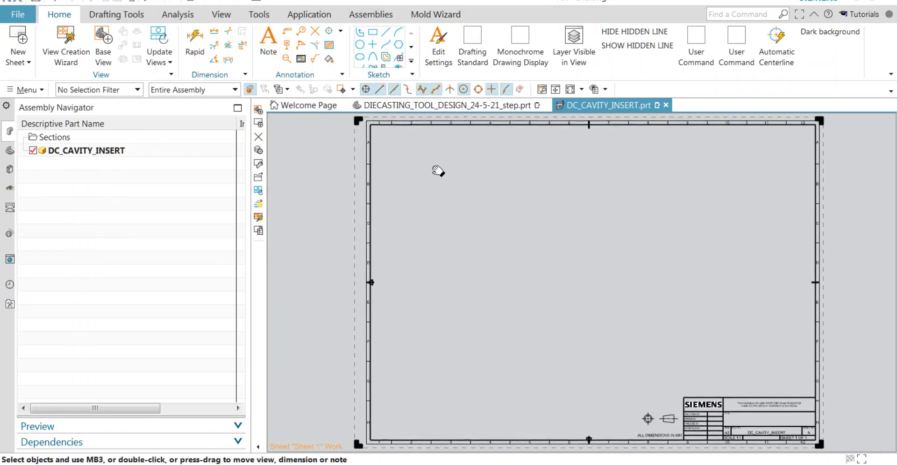
mouse_move(437, 171)
middle_mouse_down()
mouse_move(443, 186)
mouse_move(434, 169)
middle_mouse_up()
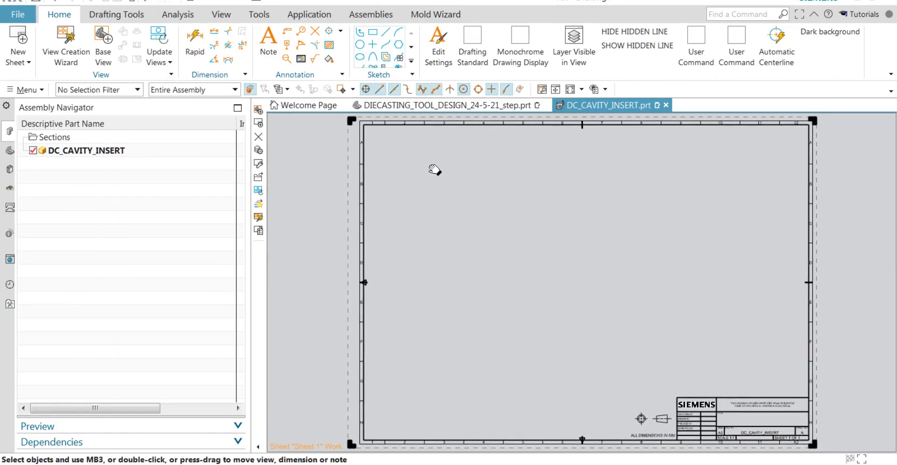
Step: Place a base view of DC_CAVITY_INSERT using the Back model view on the sheet, without adding projected views
left_click(104, 45)
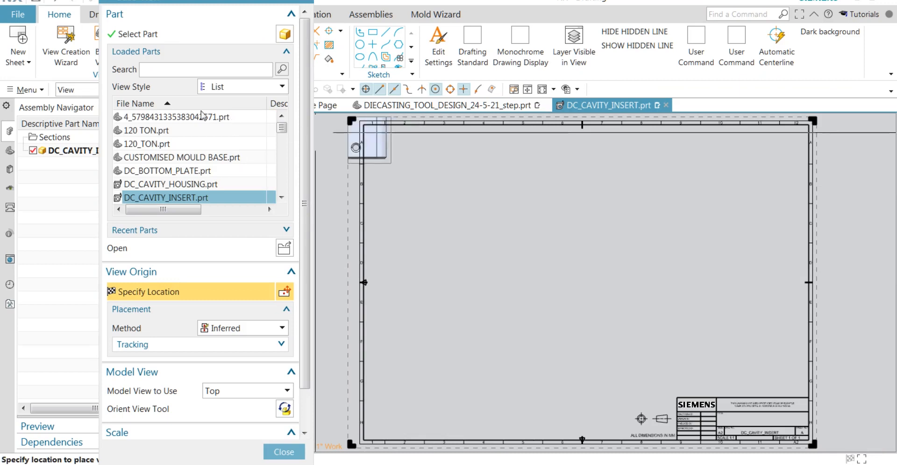
left_click(238, 392)
left_click(234, 313)
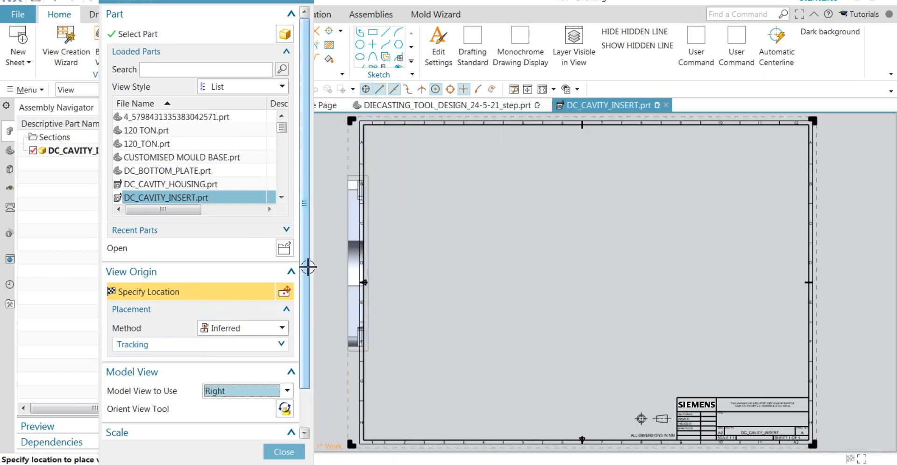
left_click(243, 390)
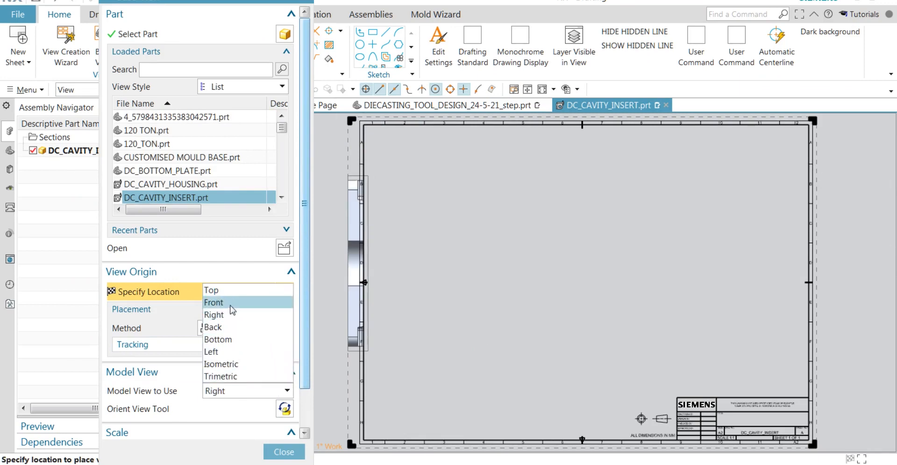
left_click(231, 304)
left_click(226, 390)
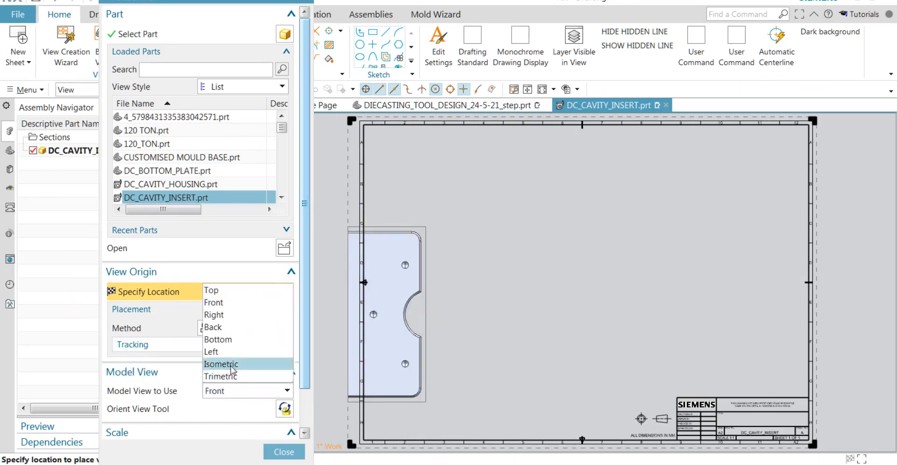
left_click(232, 328)
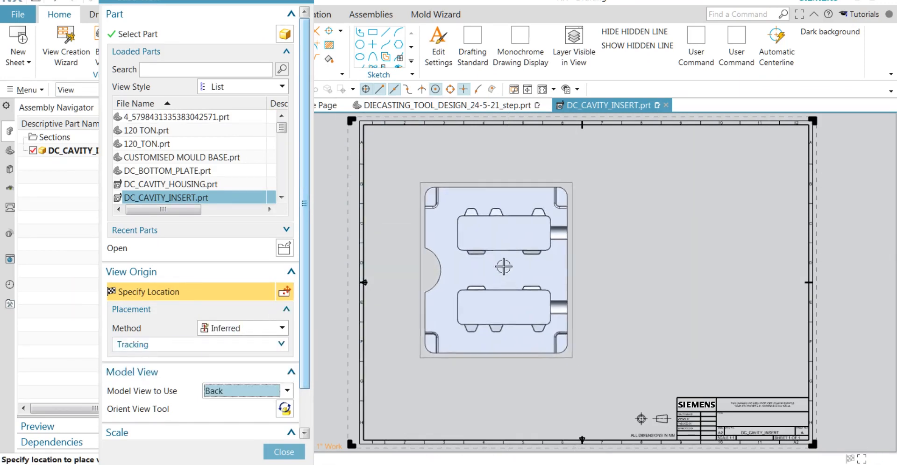
left_click(511, 263)
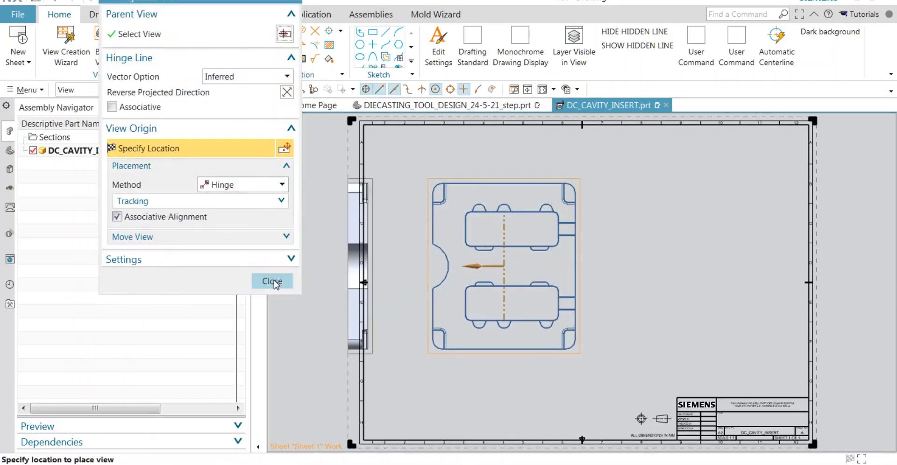
left_click(273, 281)
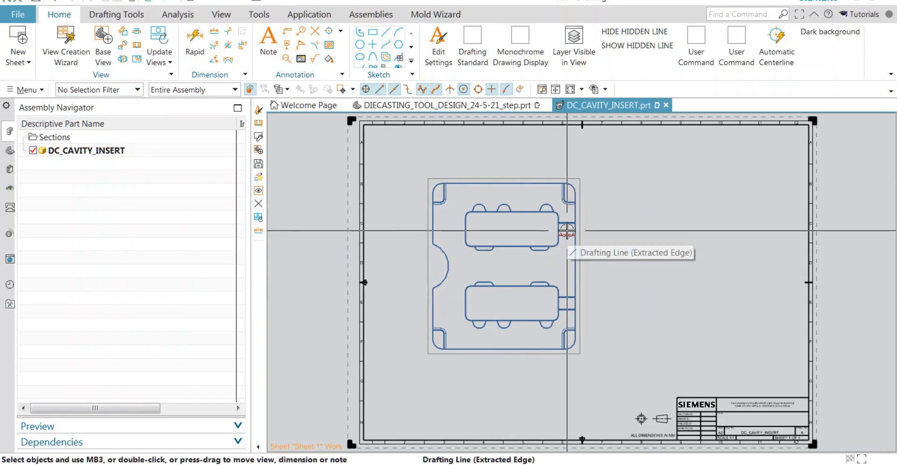
Step: In the Back view's settings, set the visible lines to yellow with the Original line font
scroll(566, 230, "up", 2)
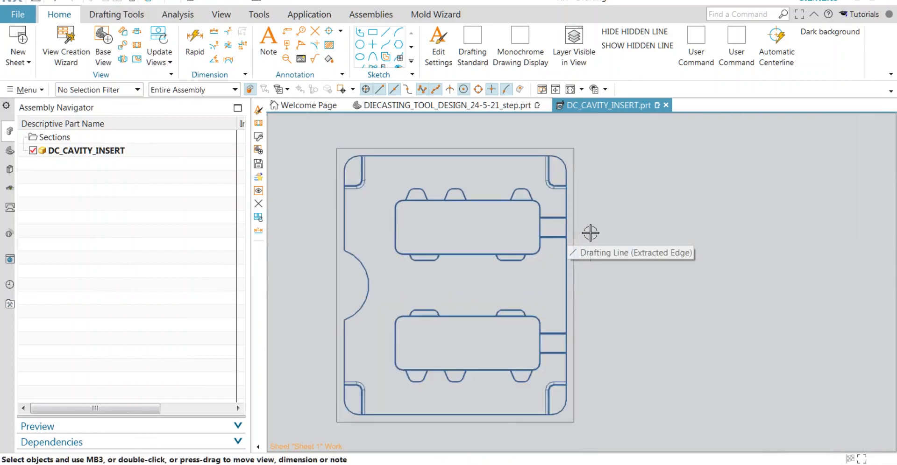
left_click(465, 149)
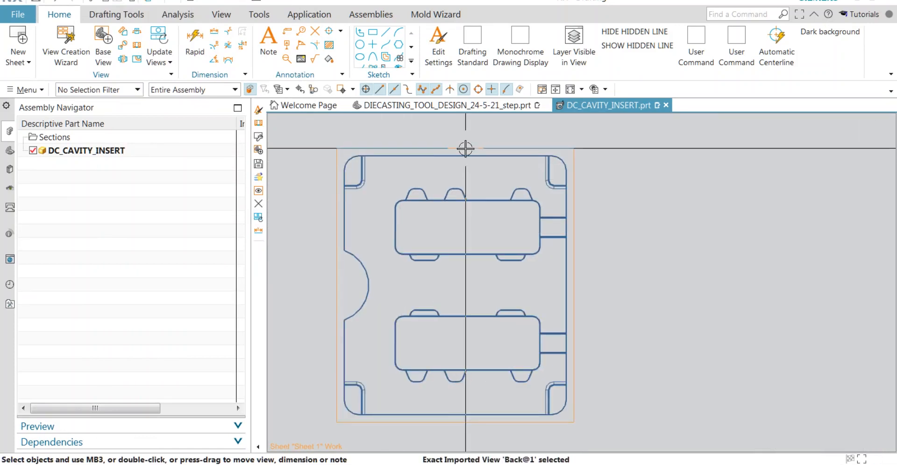
left_click(485, 133)
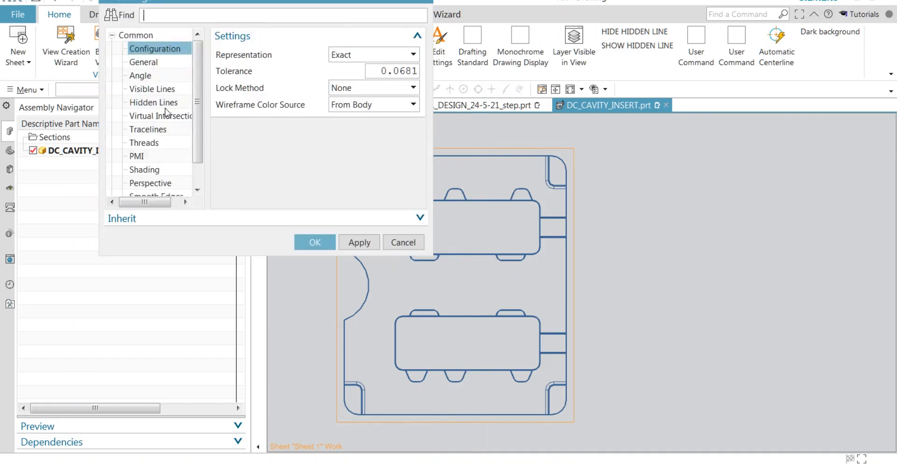
left_click(161, 89)
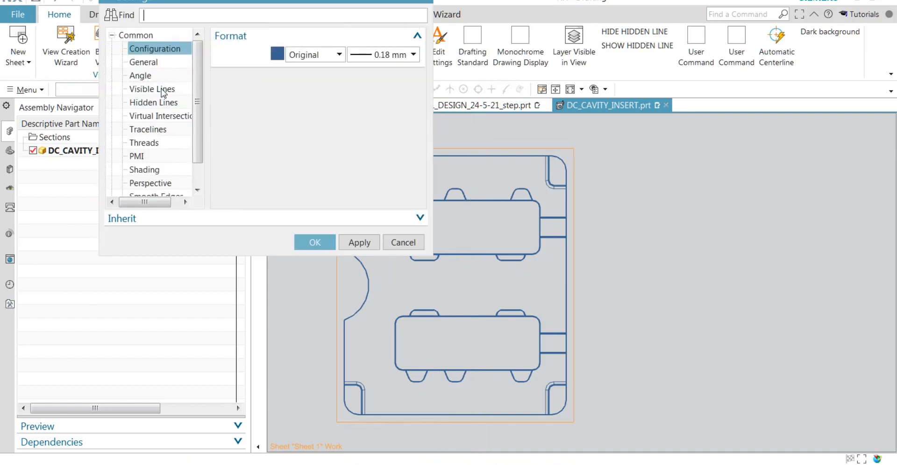
left_click(313, 56)
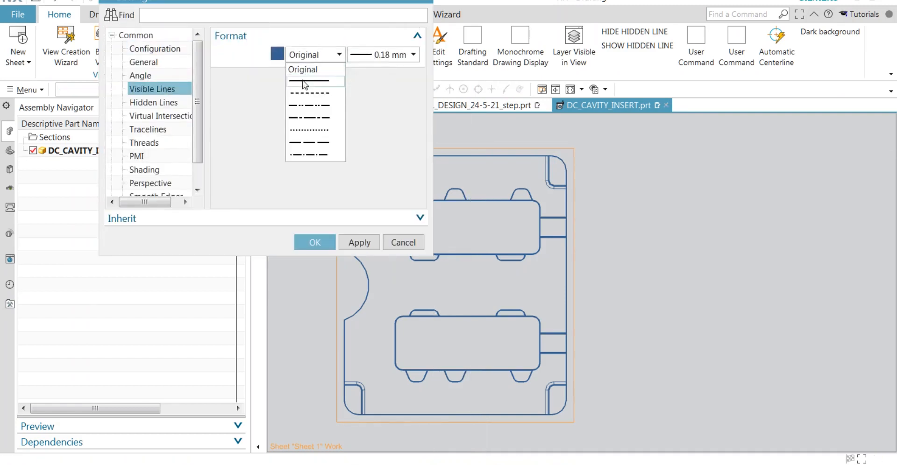
left_click(304, 81)
left_click(310, 59)
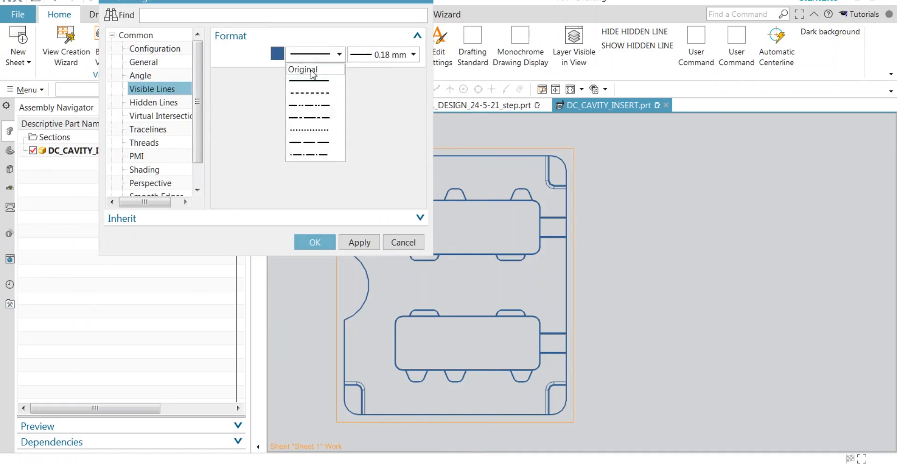
left_click(306, 70)
left_click(277, 54)
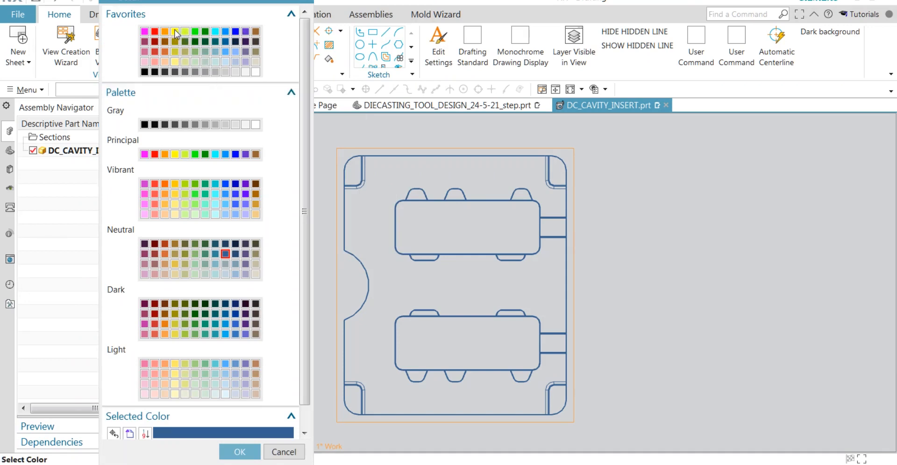
left_click(175, 31)
left_click(240, 451)
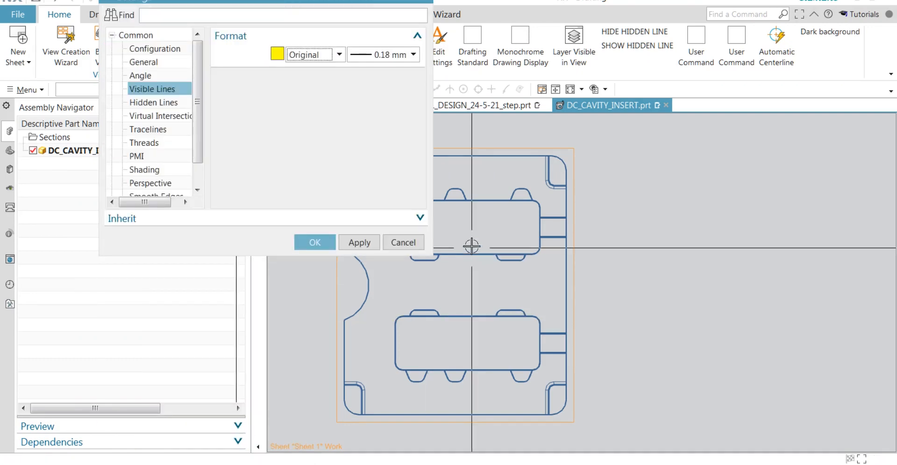
Step: Set the view's hidden lines to a green dashed font and apply the settings to the view
left_click(178, 103)
left_click(311, 70)
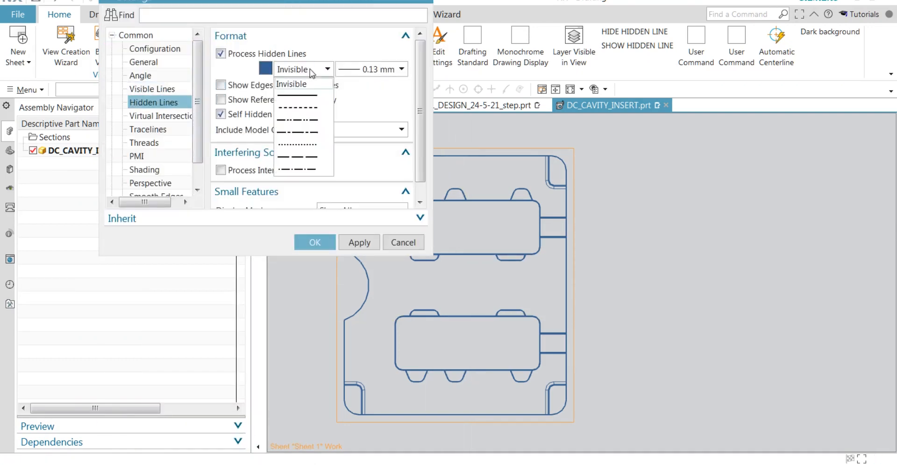
left_click(295, 107)
left_click(266, 69)
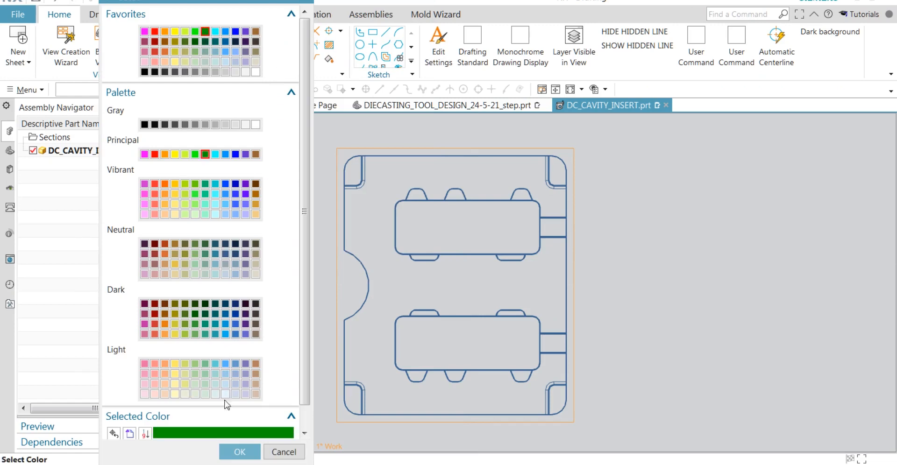
left_click(233, 452)
left_click(346, 243)
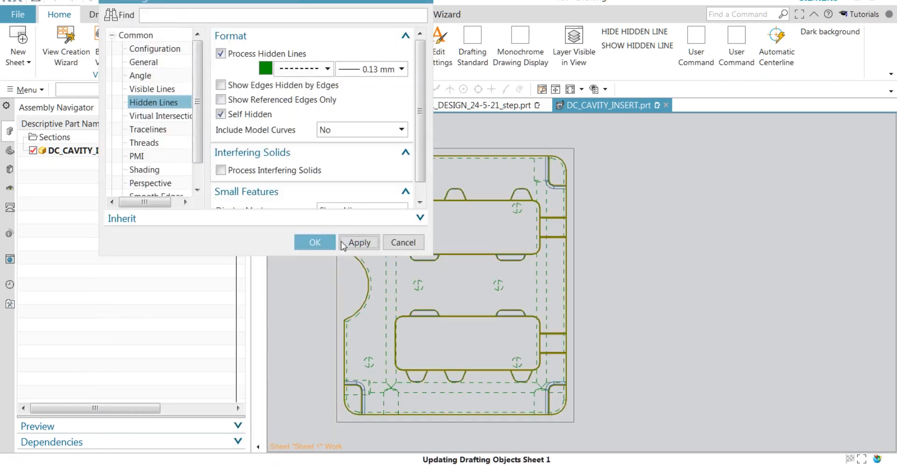
left_click(321, 244)
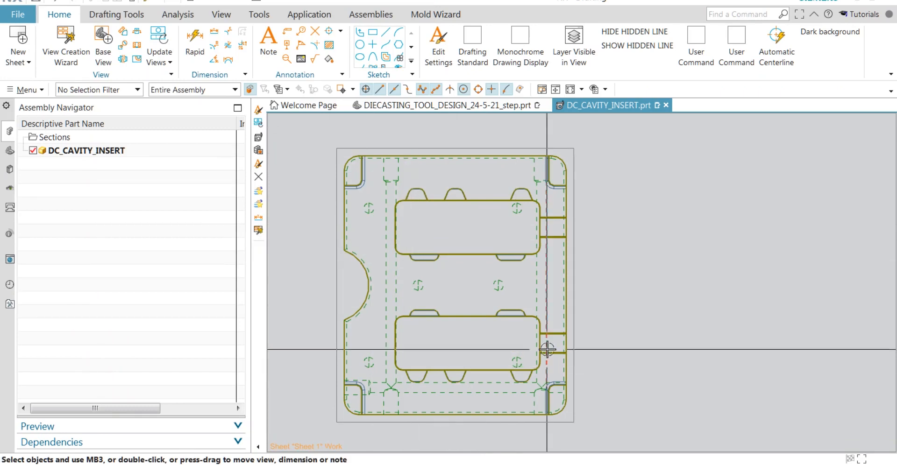
Step: Project a side view from the Back view and place it to the right of that view
middle_click_drag(603, 320, 589, 311, "shift")
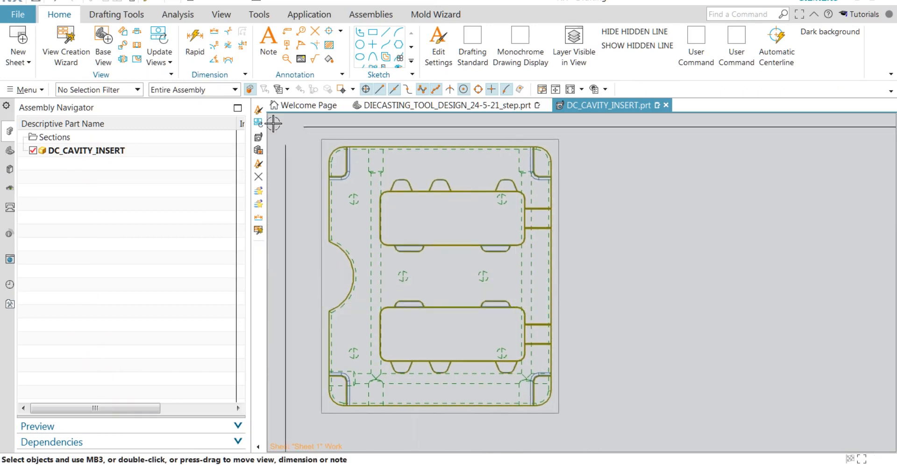
left_click(122, 33)
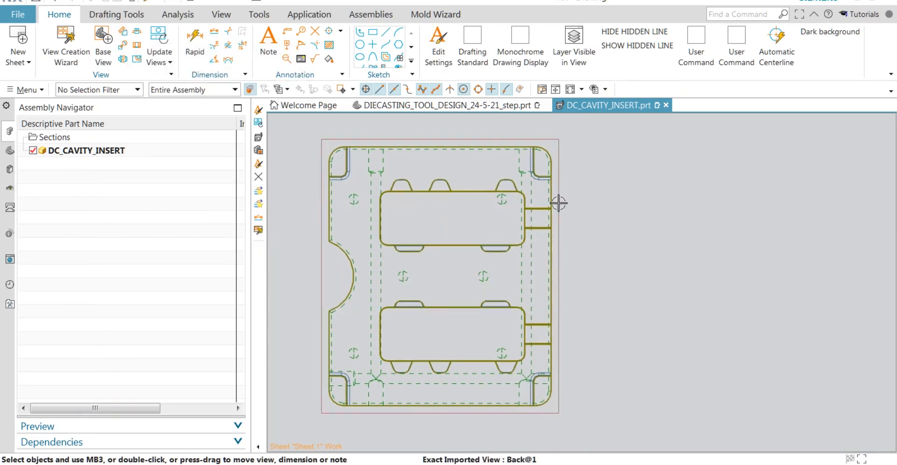
left_click(122, 33)
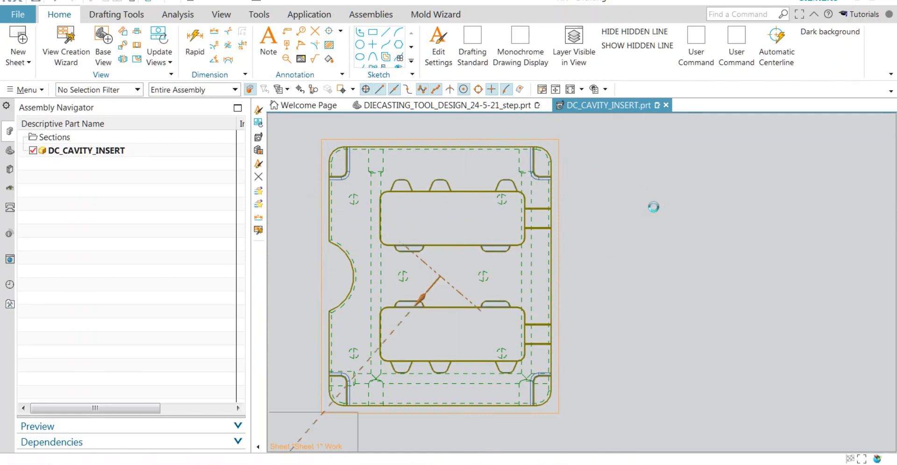
left_click(643, 261)
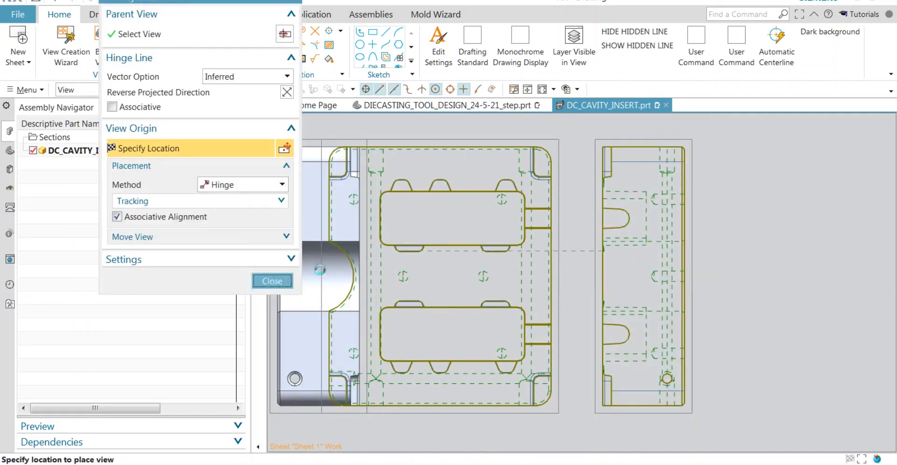
left_click(279, 282)
Step: Move the Back view toward the sheet's upper-left area and delete the projected side view
key("ctrl+f")
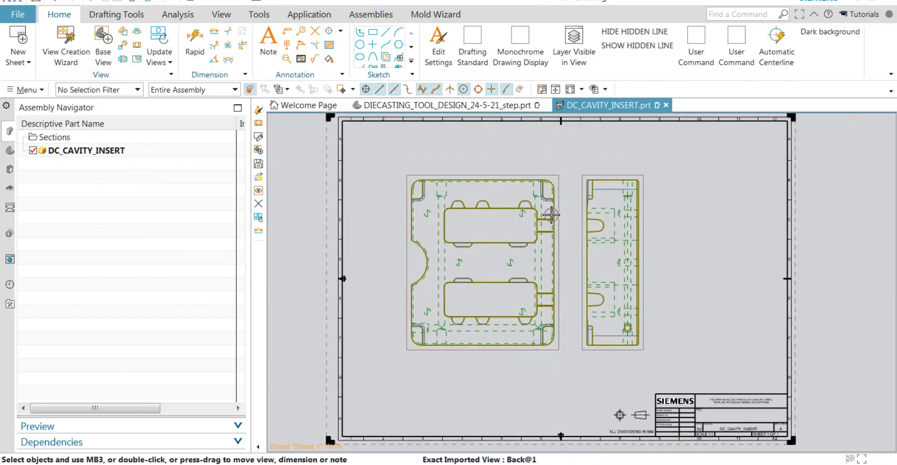
left_click_drag(557, 223, 530, 191)
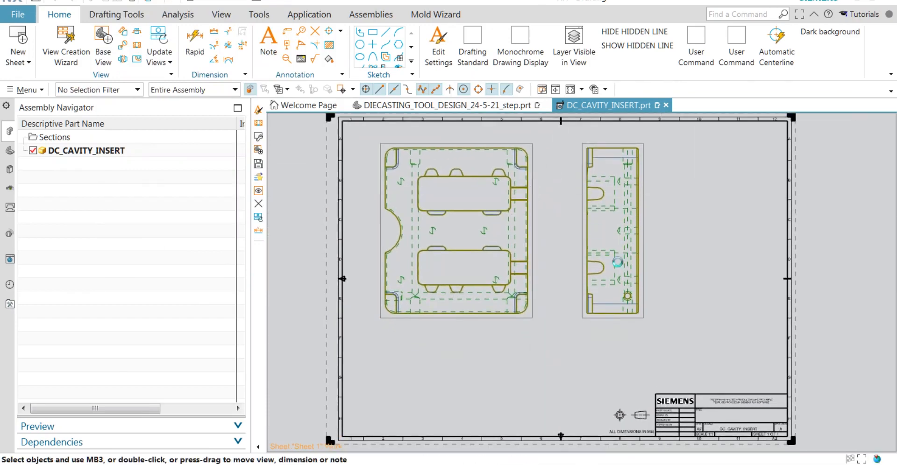
left_click(646, 315)
key("Delete")
left_click(530, 315)
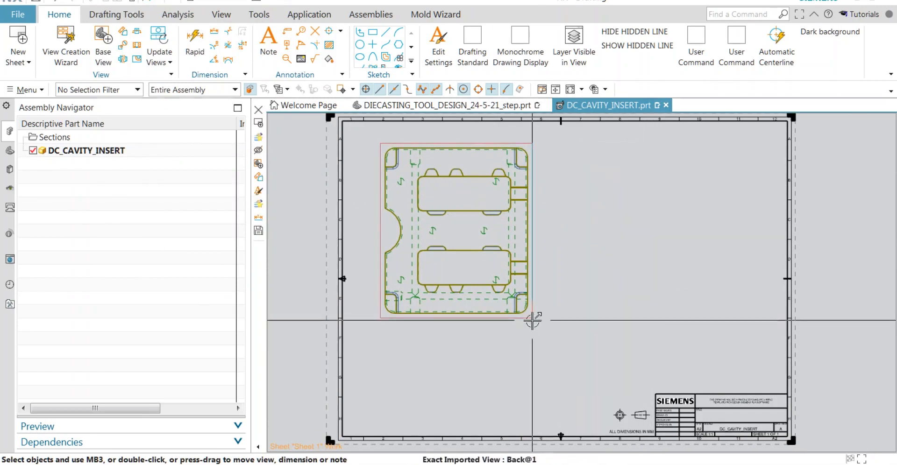
Step: Delete the existing Back view and place a new Back base view of DC_CAVITY_INSERT on the sheet without a projected view
key("Delete")
left_click(102, 35)
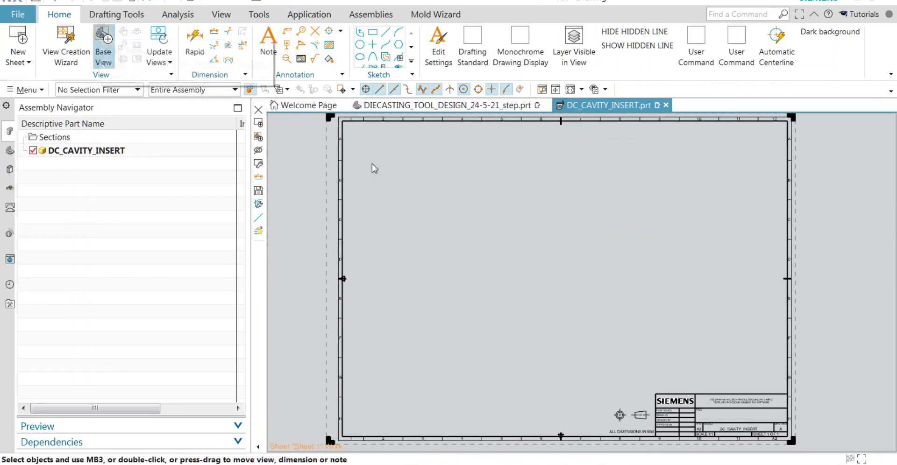
left_click(228, 393)
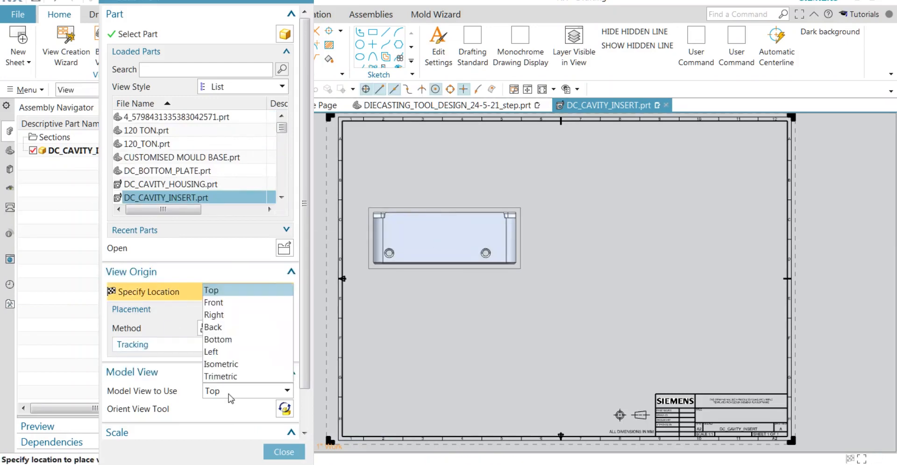
left_click(217, 324)
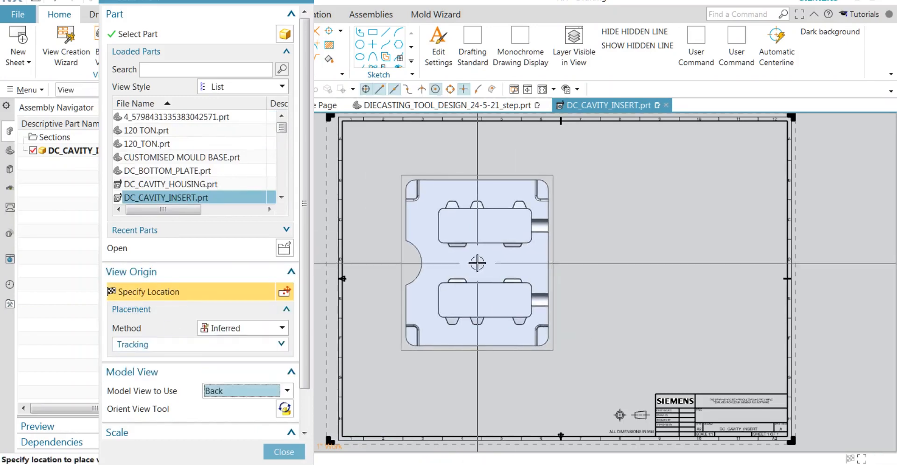
left_click(479, 260)
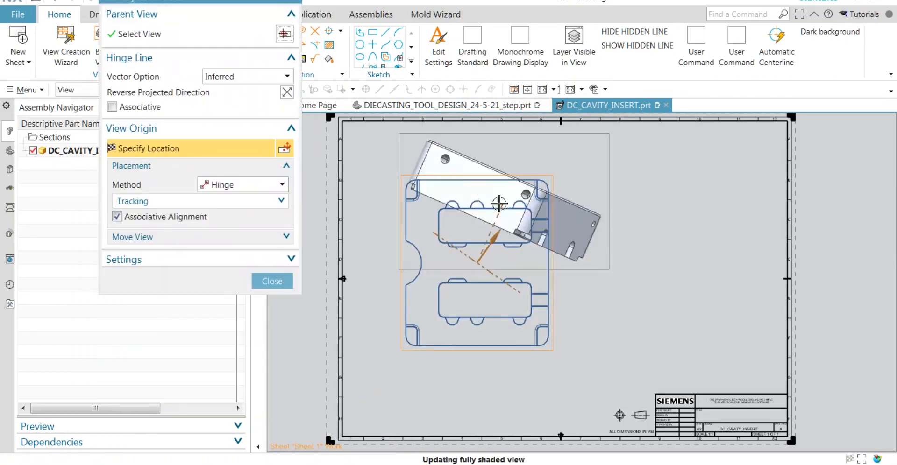
left_click(272, 278)
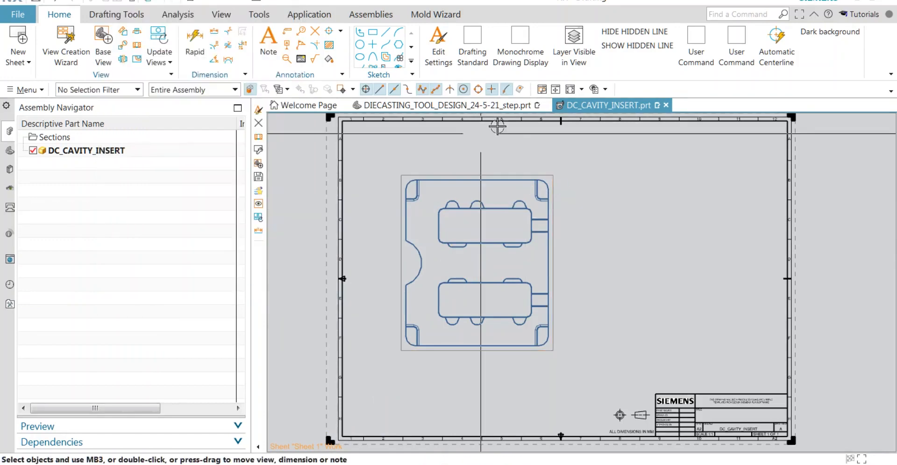
Step: Check the new Back view's hidden line settings, close them, and delete the view from the sheet
left_click(554, 180)
left_click(575, 163)
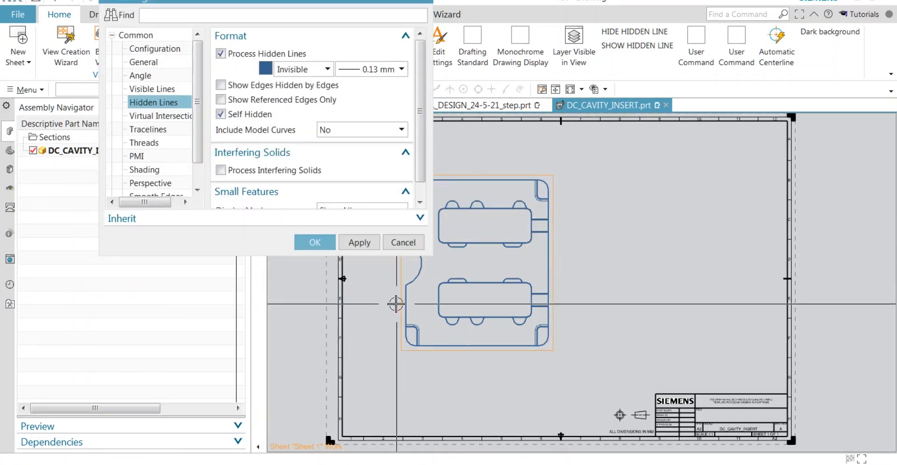
middle_click(397, 267)
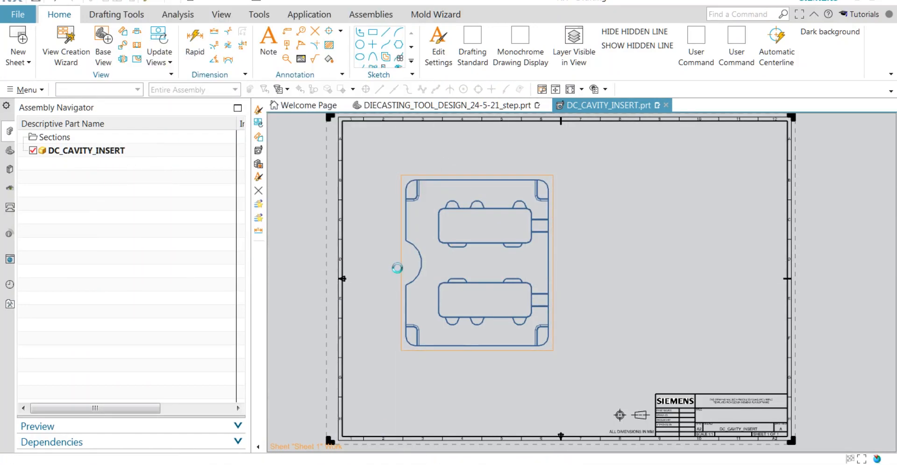
left_click(531, 176)
key("Delete")
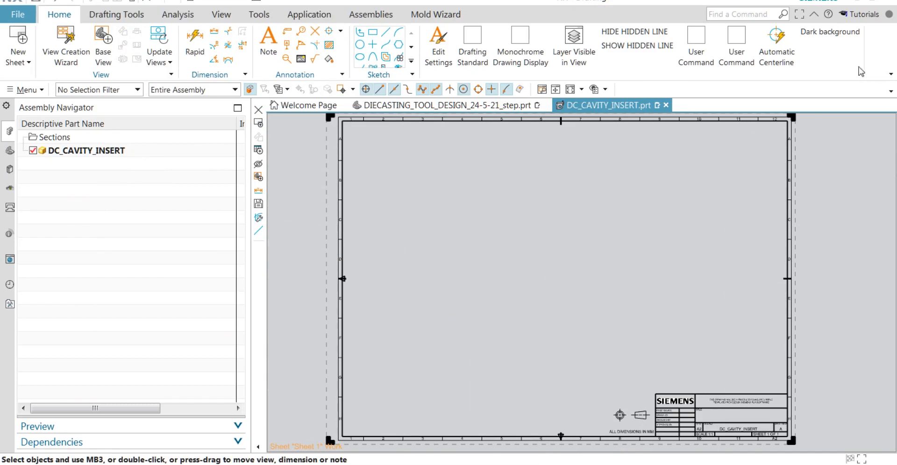
left_click(472, 47)
left_click(243, 74)
left_click(234, 88)
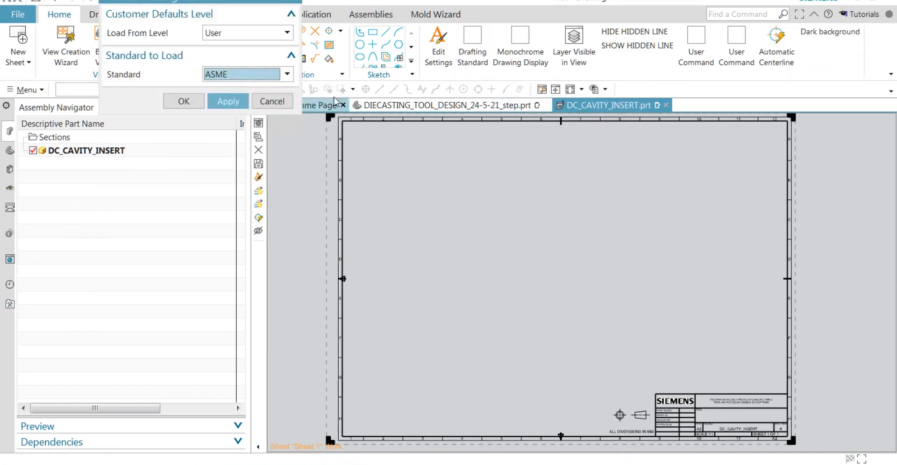
left_click_drag(225, 4, 509, 135)
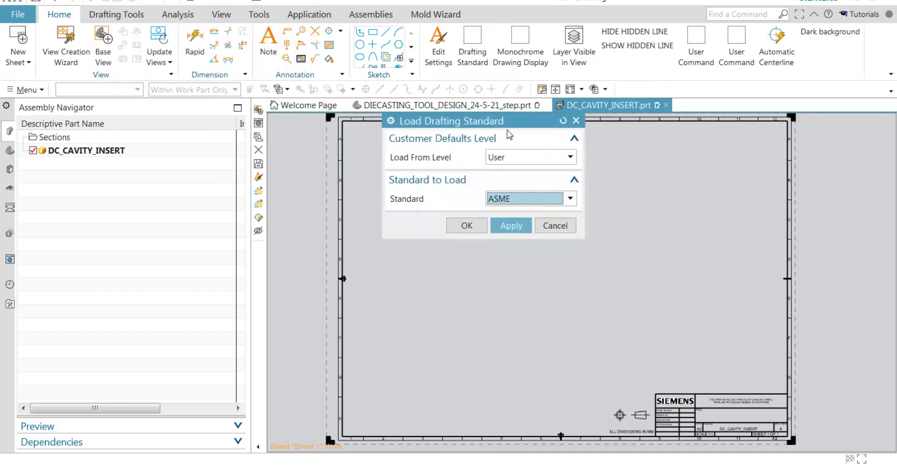
left_click(555, 225)
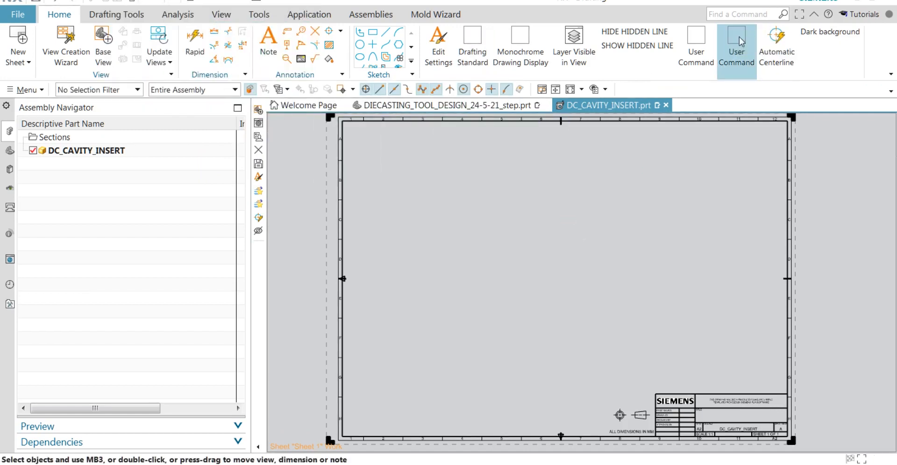
Step: Search the customizable commands for drafting and move the Drafting Standard command to the end of the Home ribbon
right_click(812, 67)
left_click(822, 350)
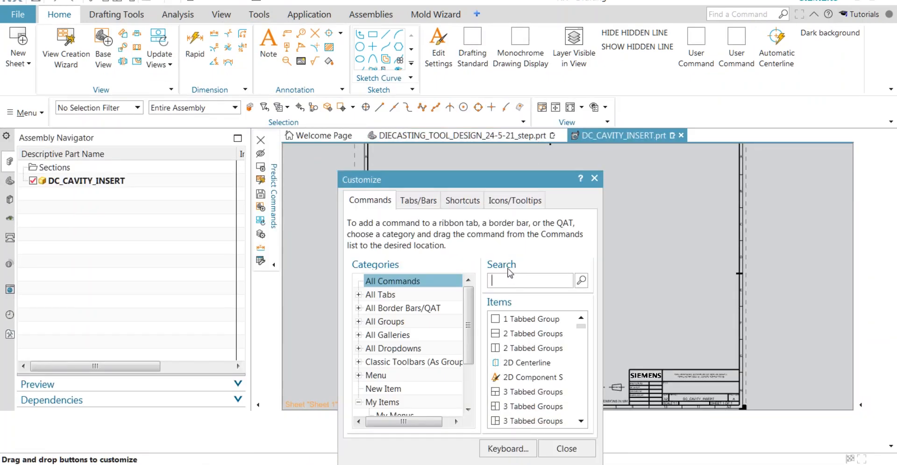
type("DRAFT")
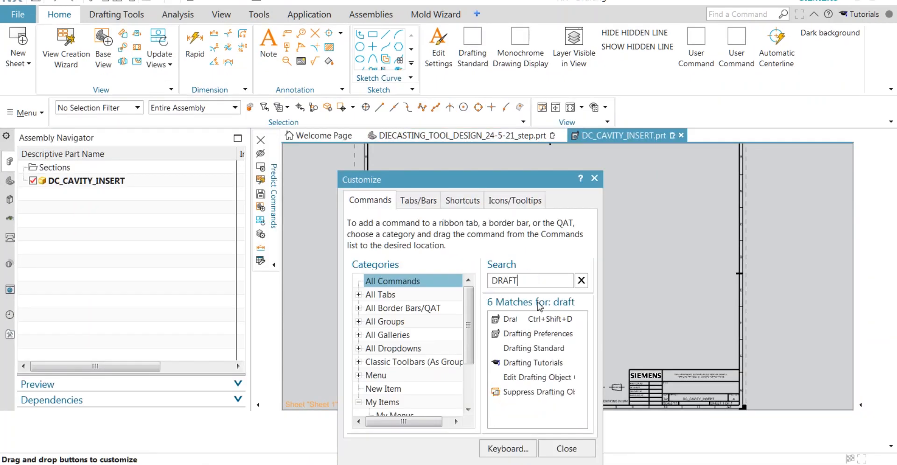
type("IN")
left_click_drag(561, 352, 712, 203)
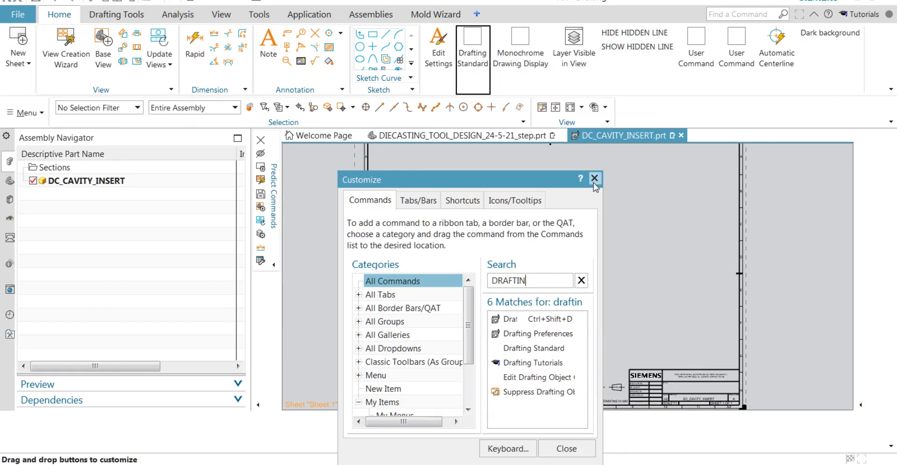
right_click(476, 57)
left_click(503, 78)
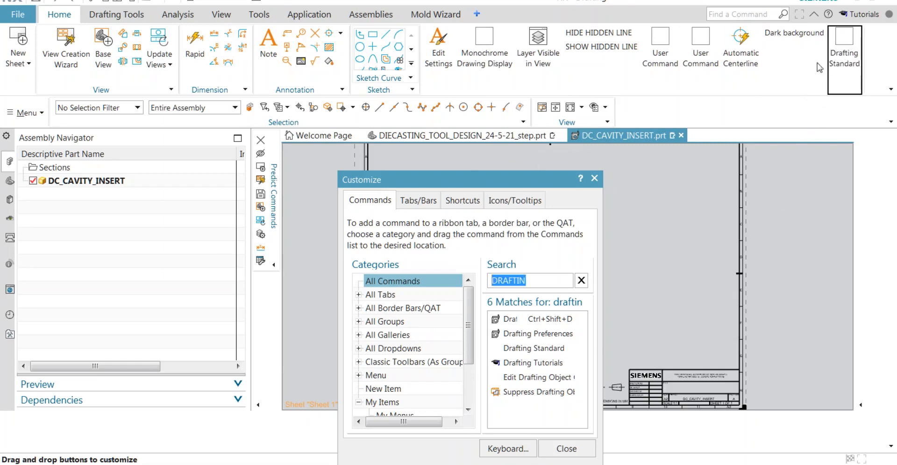
left_click(594, 178)
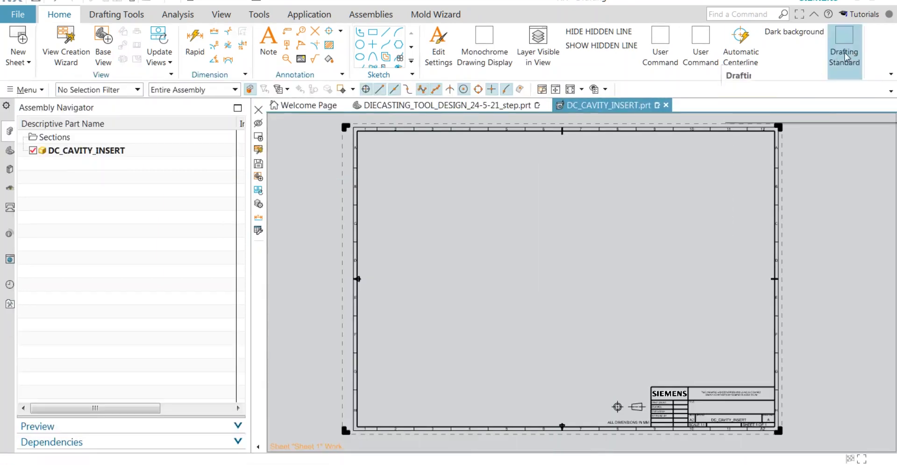
Step: Load the VINDYCAD drafting standard from the User customer defaults level
left_click(845, 55)
left_click(525, 200)
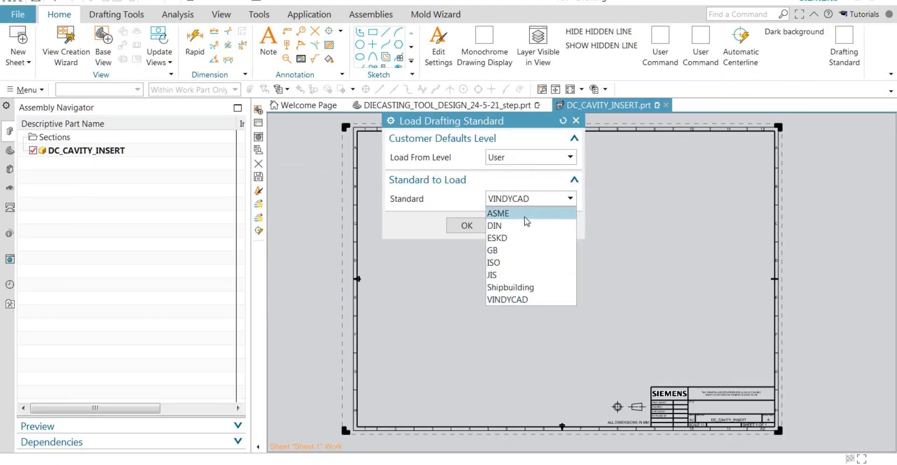
left_click(516, 300)
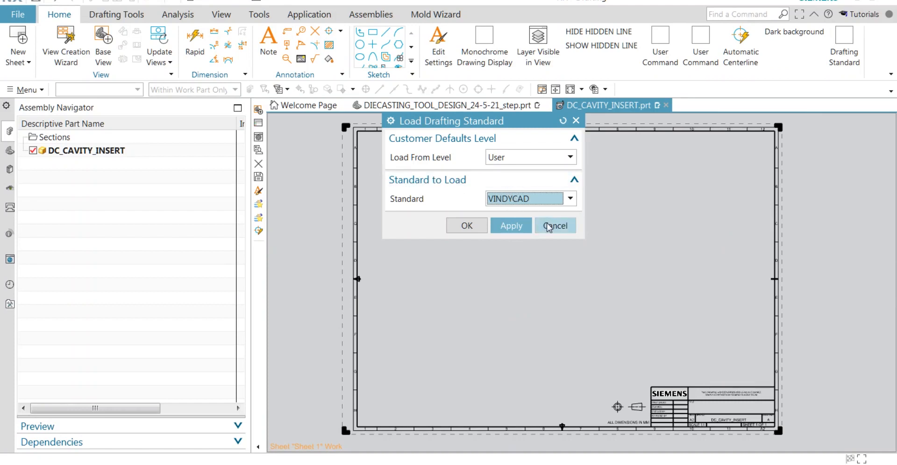
left_click(526, 197)
left_click(521, 224)
left_click(511, 225)
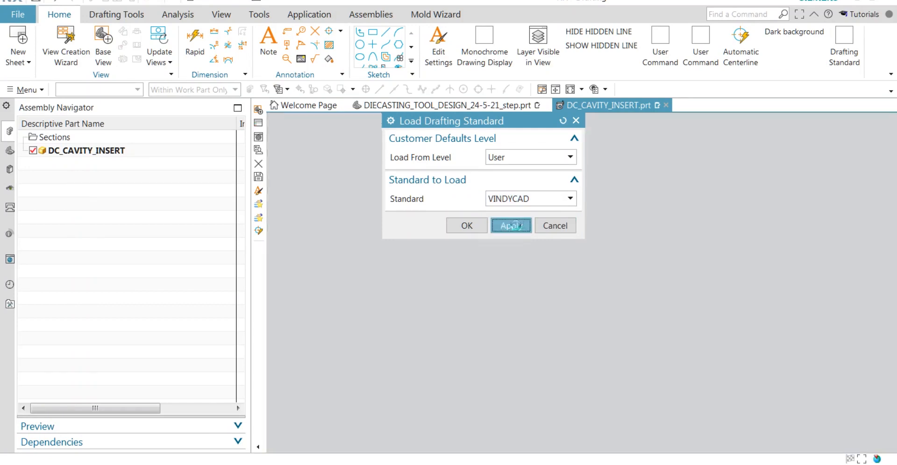
left_click(563, 232)
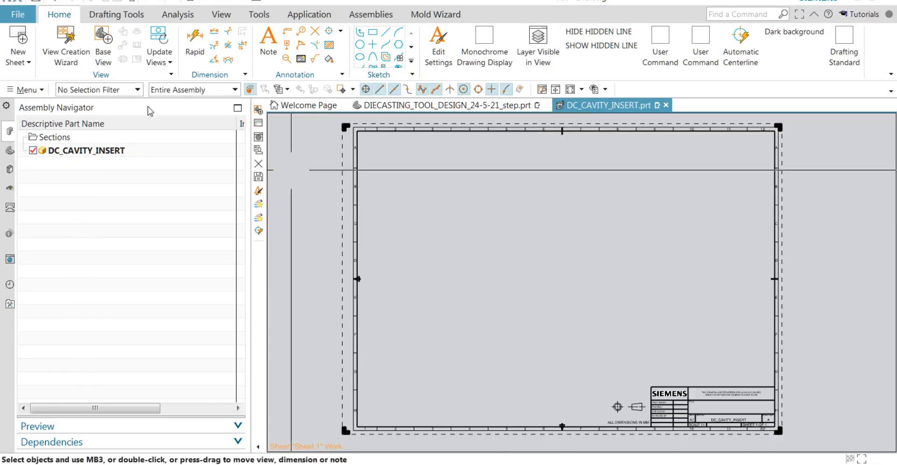
Step: Place a Back base view of DC_CAVITY_INSERT on the sheet and project a side view to its right
left_click(103, 36)
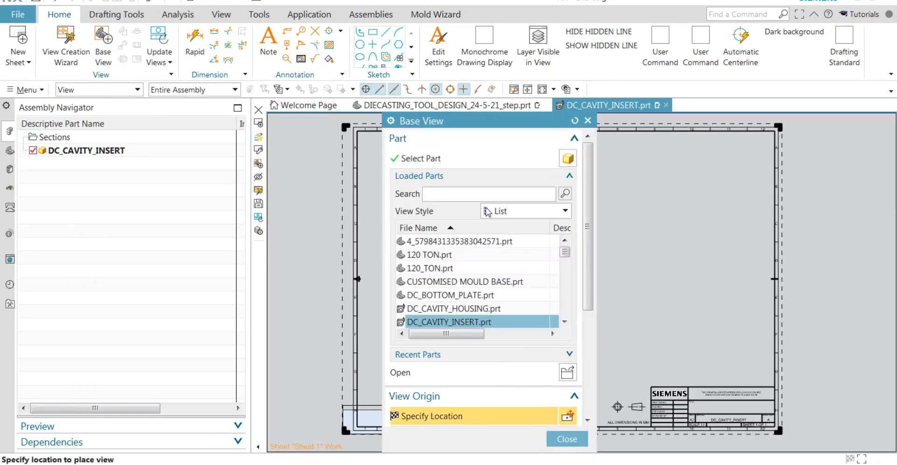
left_click_drag(471, 118, 218, 7)
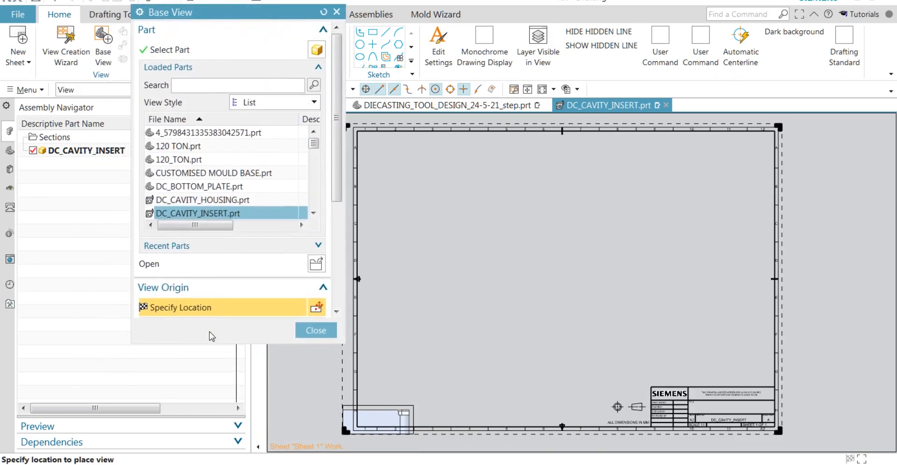
left_click_drag(209, 346, 208, 442)
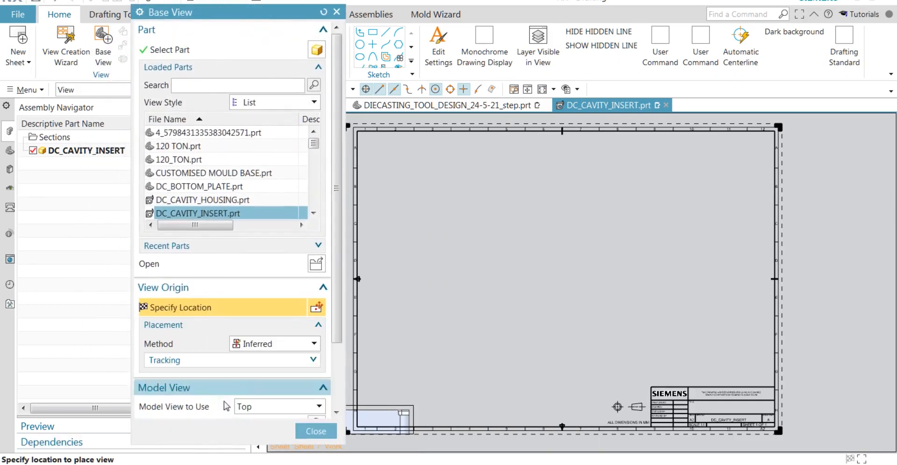
left_click(256, 402)
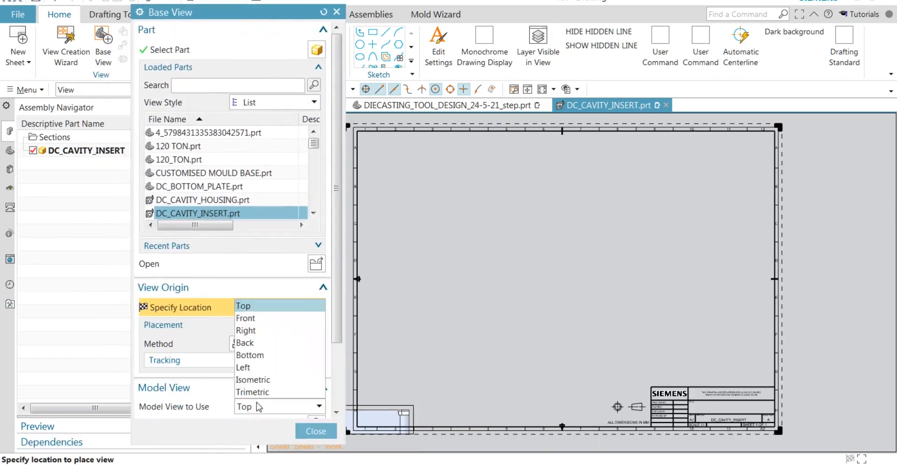
left_click(252, 345)
left_click(496, 227)
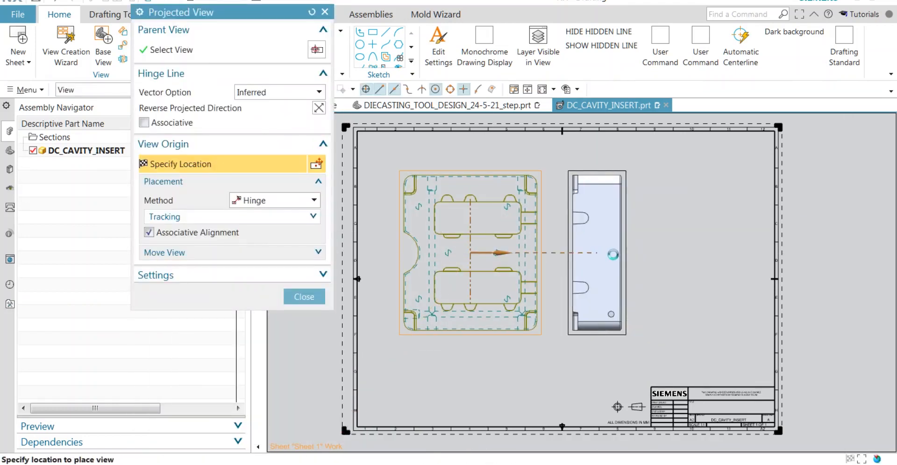
left_click(613, 255)
left_click(304, 296)
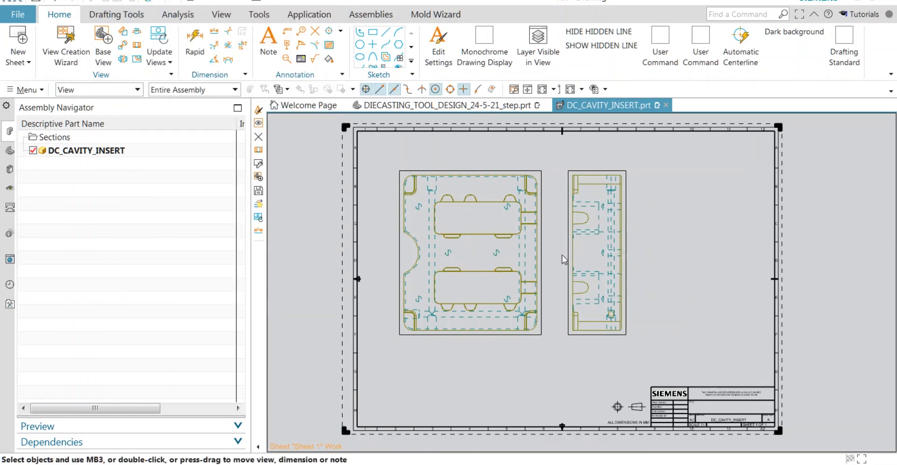
mouse_move(657, 279)
middle_mouse_down("shift")
mouse_move(661, 266)
mouse_move(636, 262)
middle_mouse_up("shift")
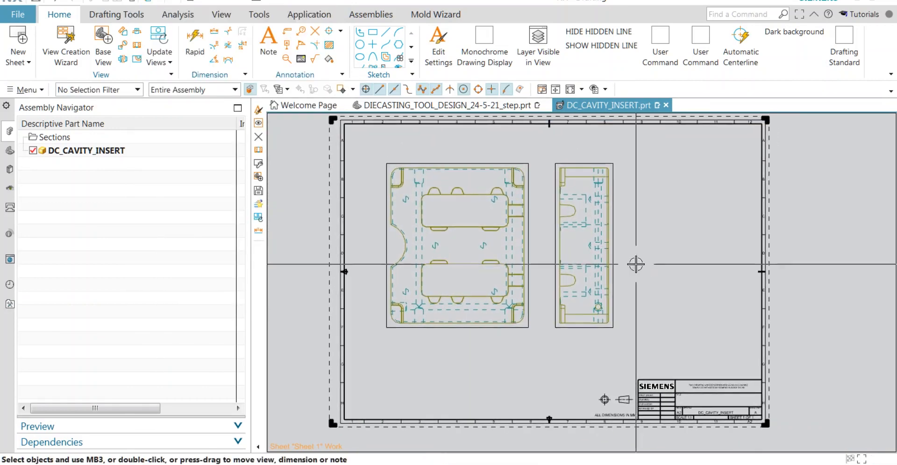
Step: Delete the Back view and its projected side view from the sheet
left_click(483, 71)
left_click(484, 71)
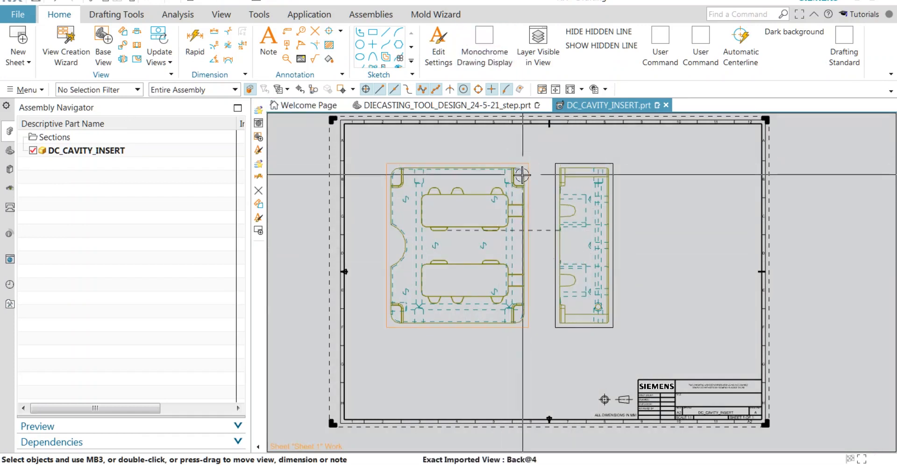
left_click(522, 174)
key("Delete")
left_click(573, 165)
key("Delete")
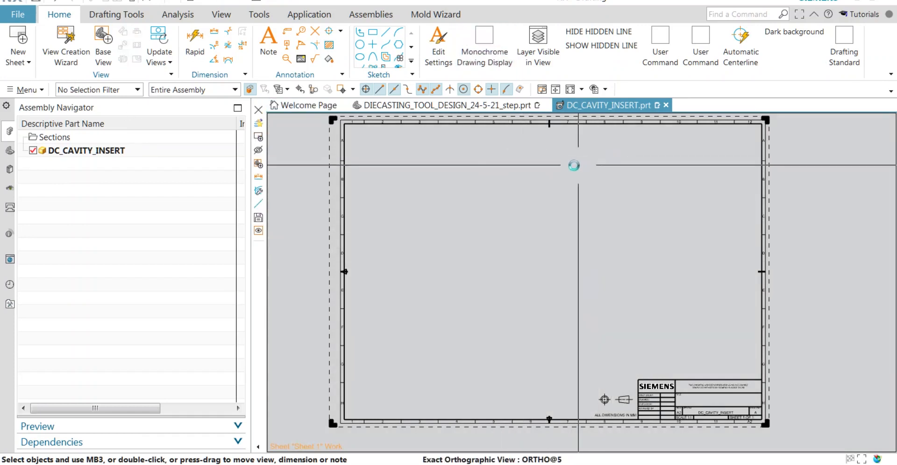
Step: Open the Customer Defaults and display the general setup defaults for Drafting
left_click(18, 15)
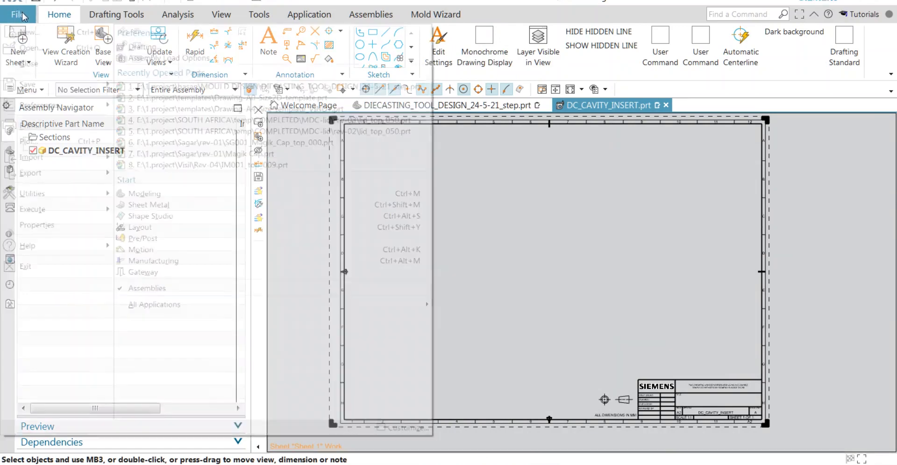
mouse_move(66, 200)
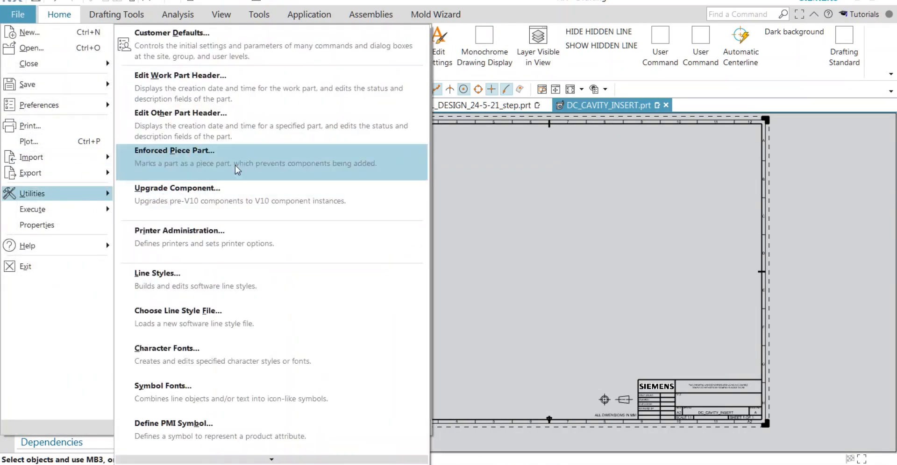
left_click(289, 51)
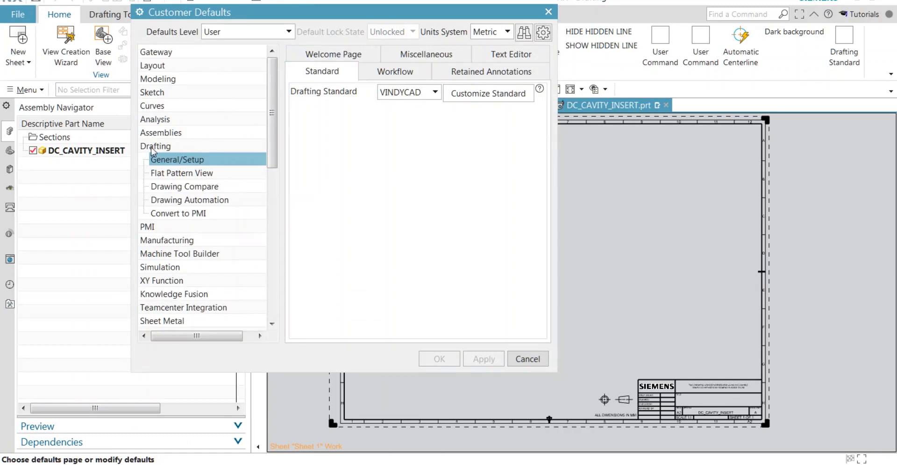
left_click(166, 53)
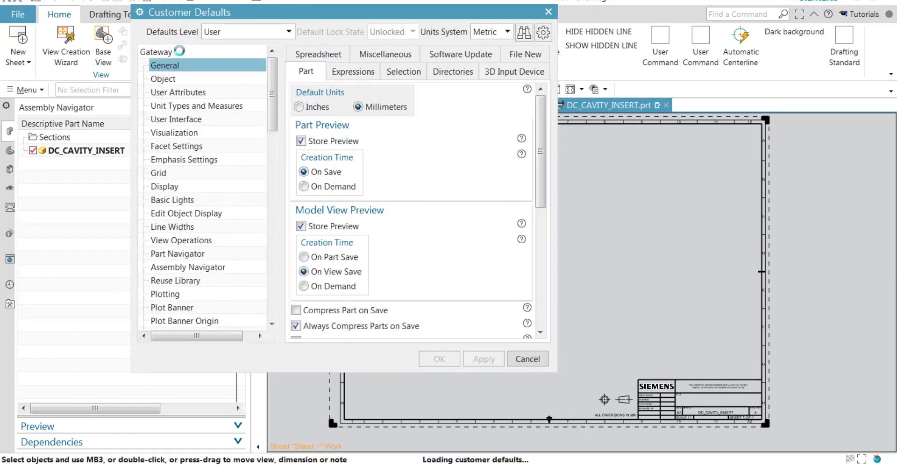
left_click_drag(270, 87, 271, 182)
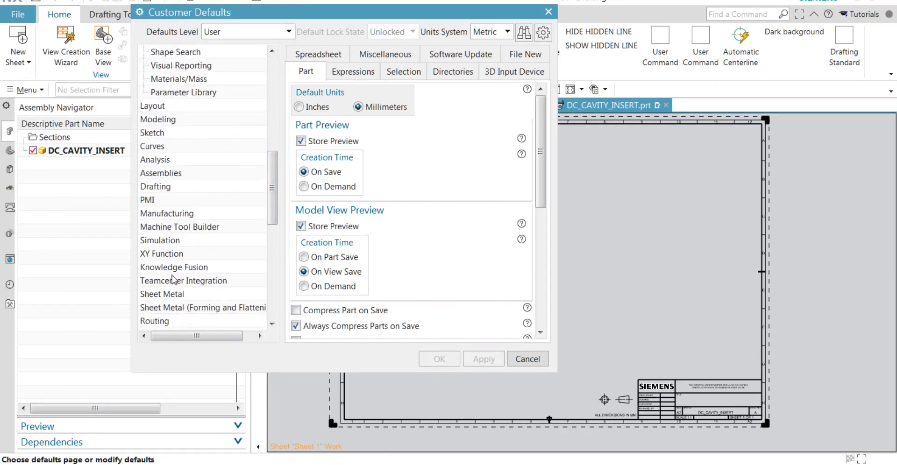
scroll(169, 168, "up", 1)
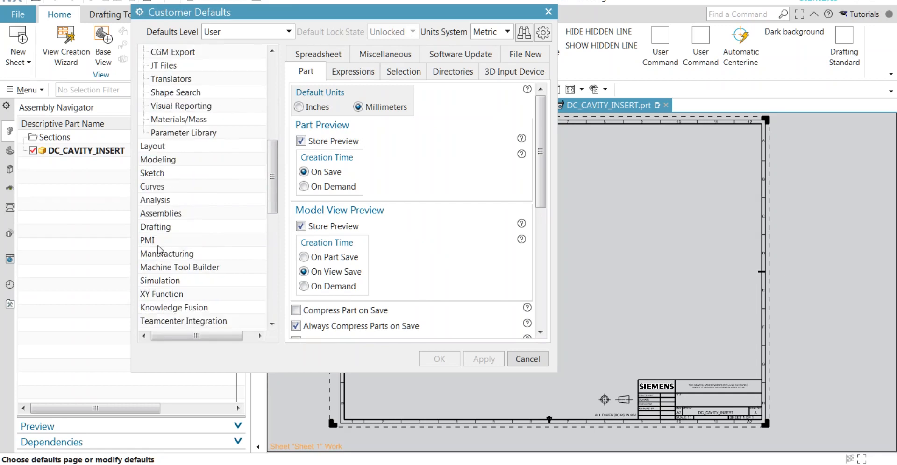
left_click(161, 228)
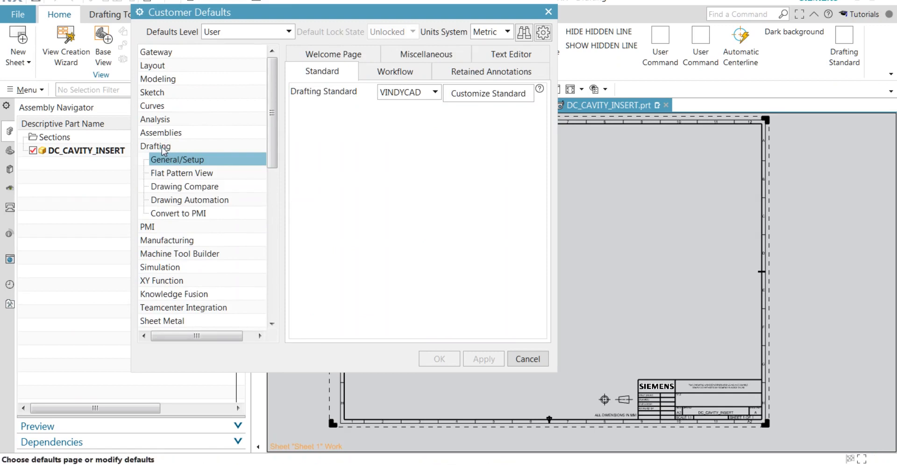
Step: Examine the Drafting general setup pages, including Retained Annotations, Workflow and Standard
left_click(337, 54)
left_click(465, 54)
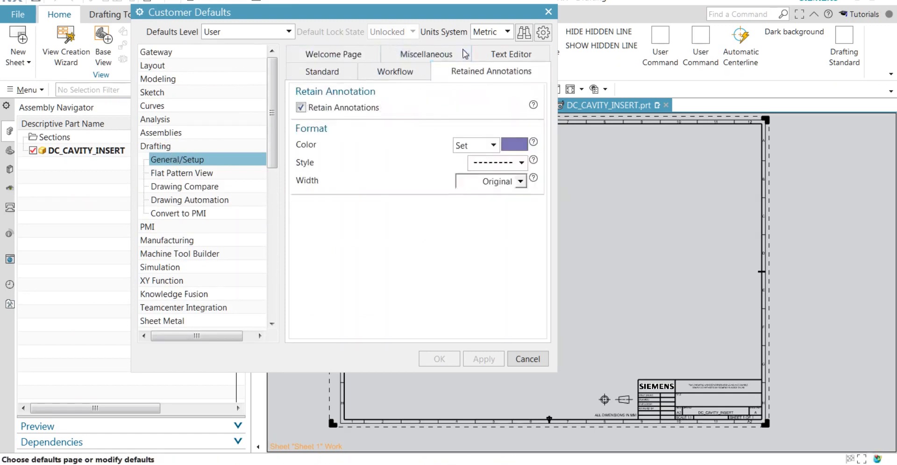
left_click(333, 72)
left_click(343, 57)
left_click(490, 54)
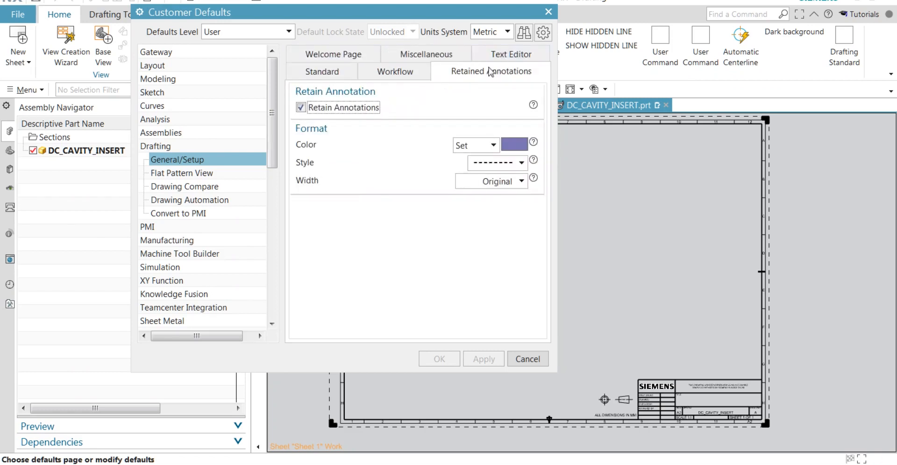
left_click(393, 72)
left_click(311, 78)
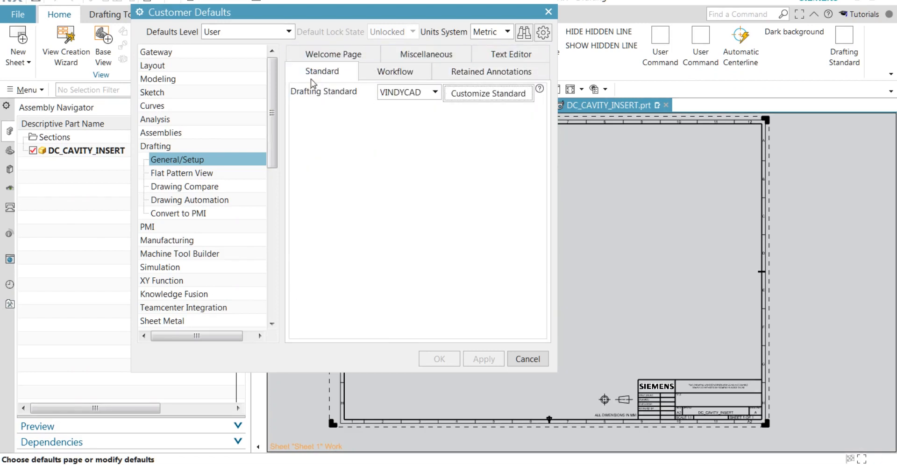
Step: Choose ASME as the drafting standard and open it for customization
left_click(430, 91)
left_click(428, 105)
left_click(431, 93)
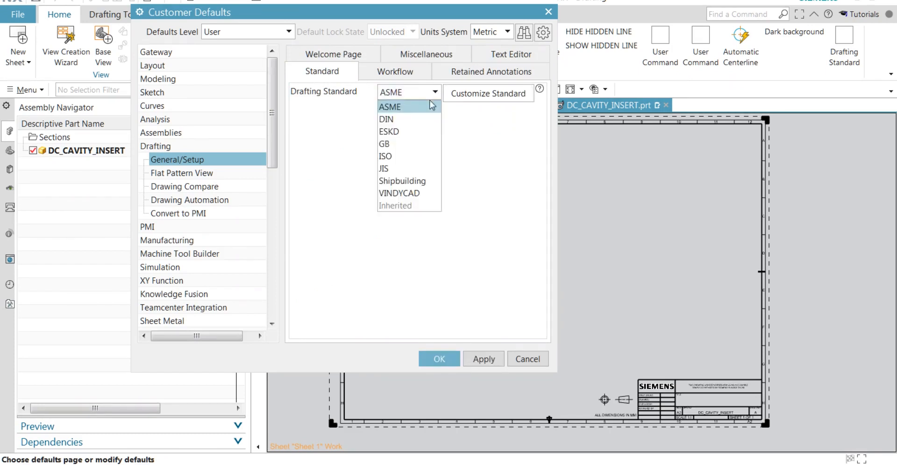
left_click(400, 109)
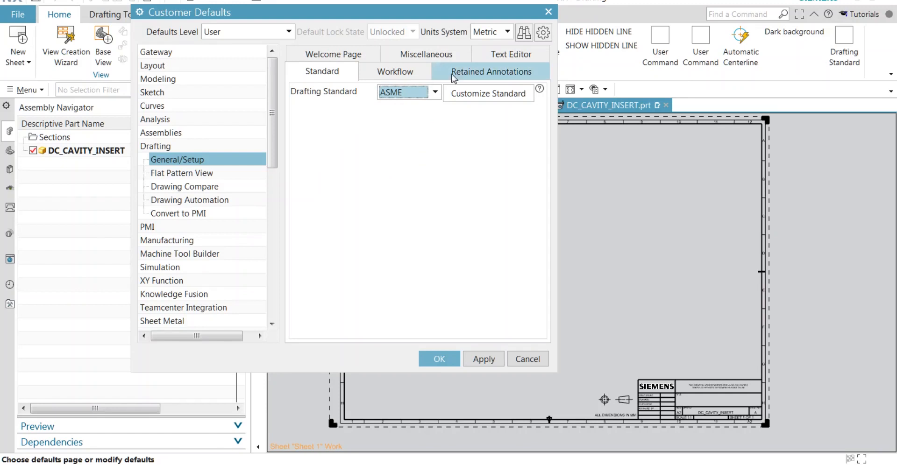
left_click(467, 94)
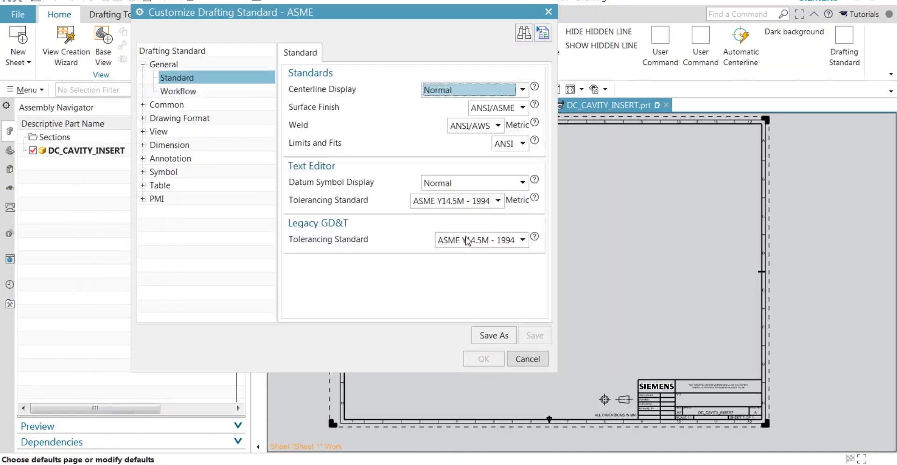
Step: Set the text color of the ASME standard's common lettering to green
left_click(177, 92)
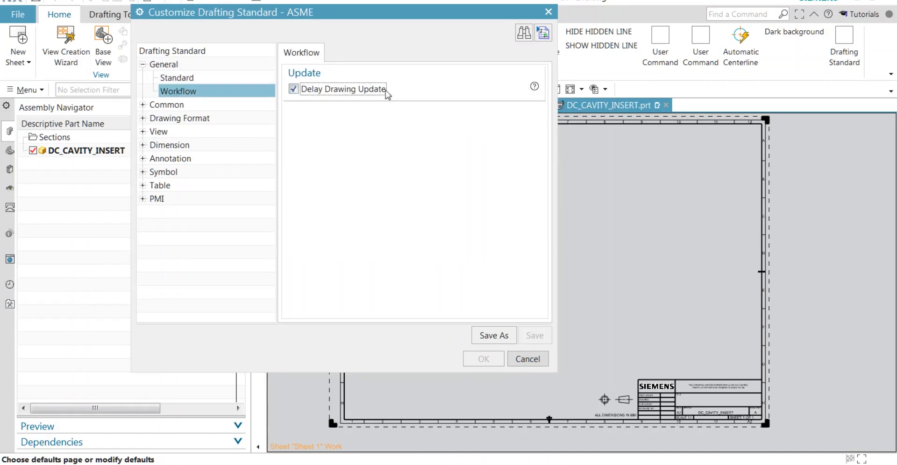
left_click(178, 106)
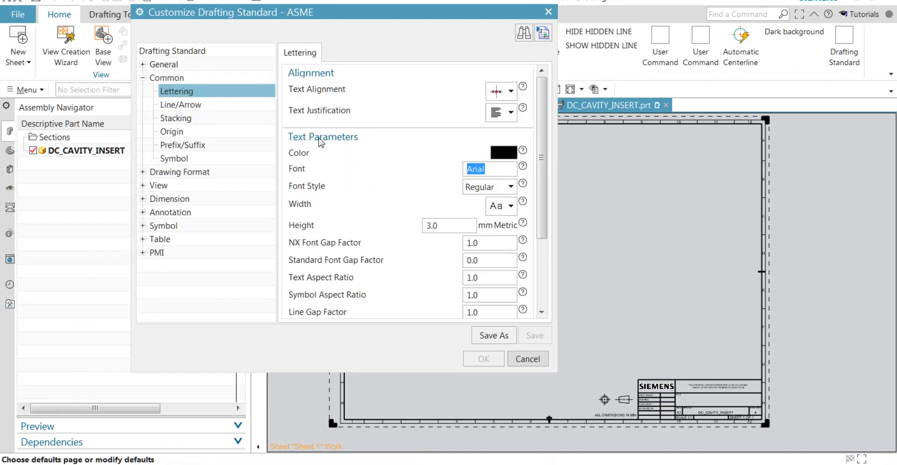
left_click(504, 153)
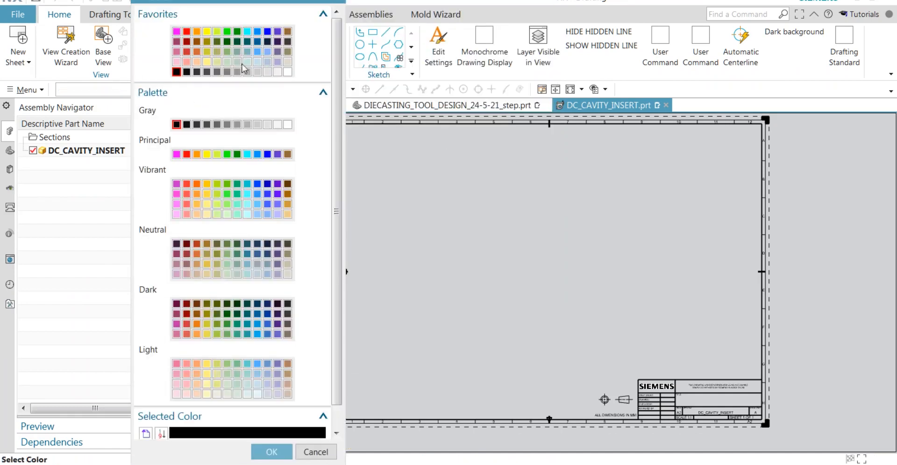
left_click(237, 32)
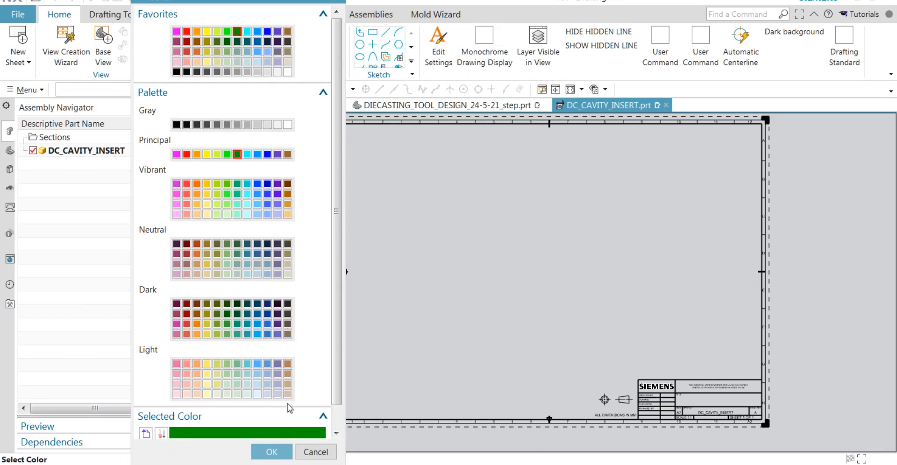
left_click(271, 452)
Step: Set the common arrowhead color to magenta for both Leader and Dimension Side 1 and Dimension Side 2
left_click(189, 89)
left_click(484, 148)
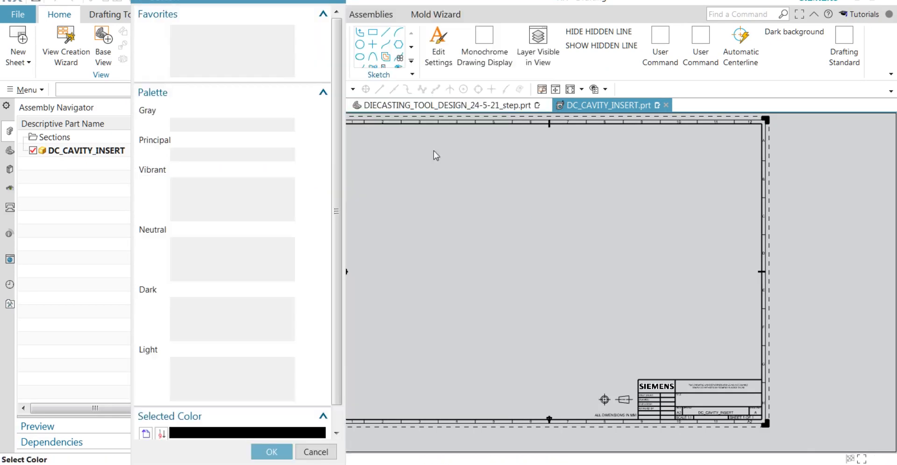
left_click(188, 33)
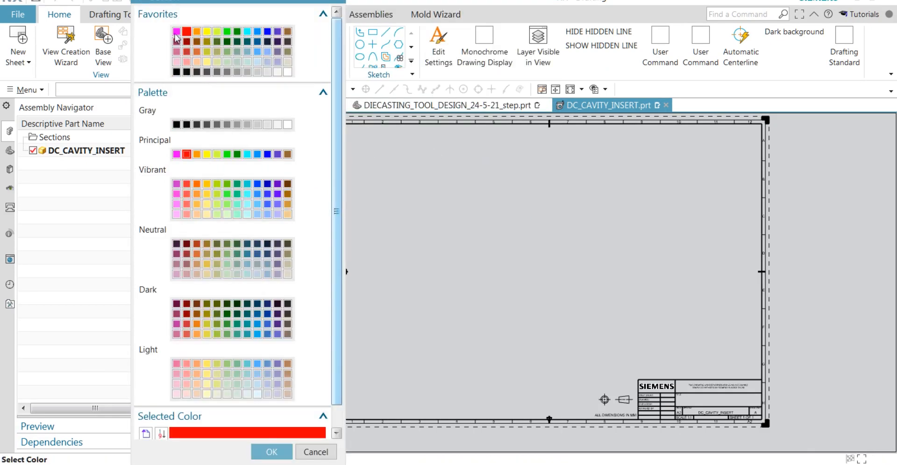
left_click(176, 32)
left_click(272, 452)
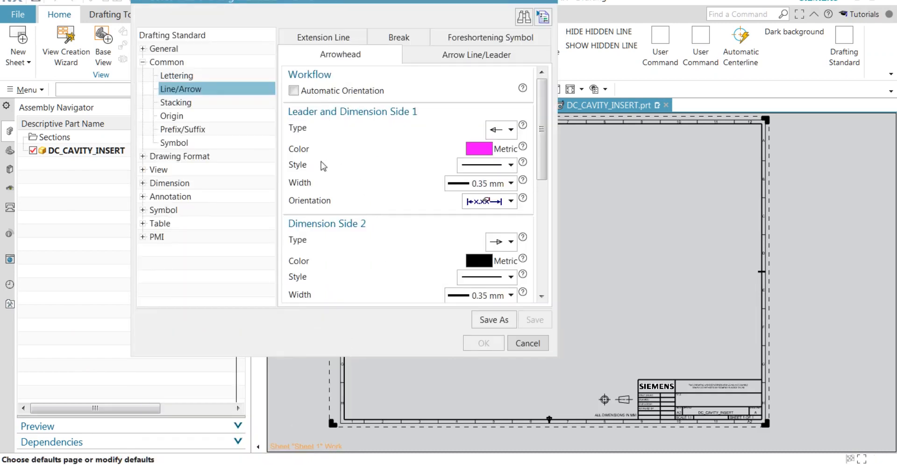
left_click(479, 261)
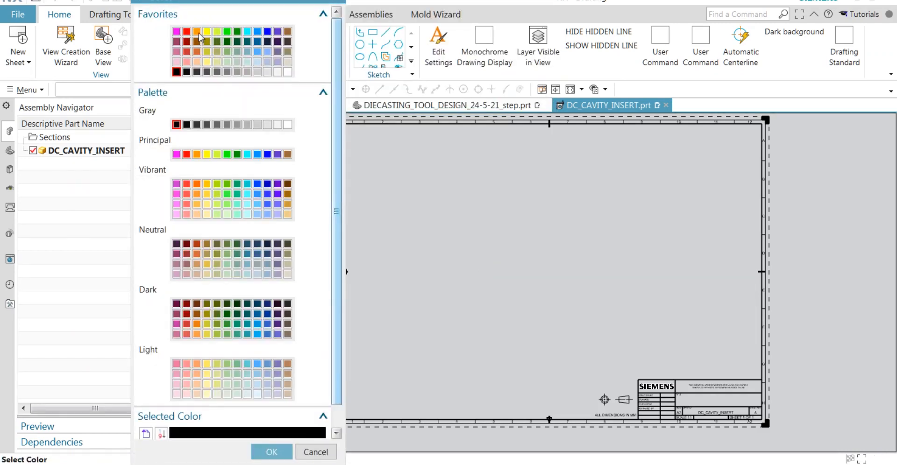
left_click(176, 32)
left_click(278, 449)
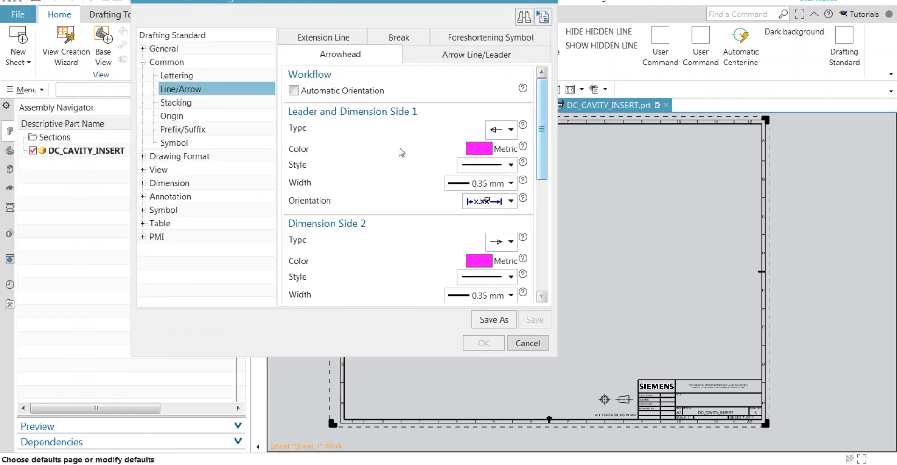
Step: Set the arrowhead line width to 0.13 mm for Leader and Dimension Side 1 and for Dimension Side 2
left_click(495, 184)
left_click(478, 198)
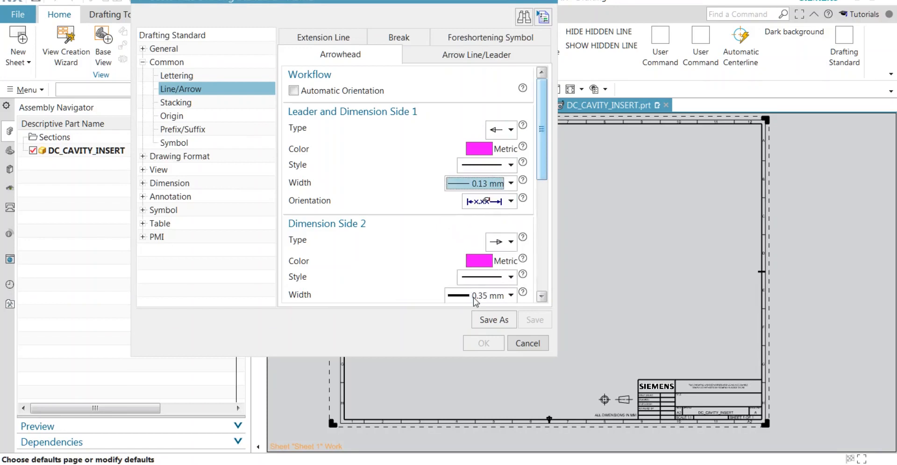
left_click(472, 297)
left_click(473, 309)
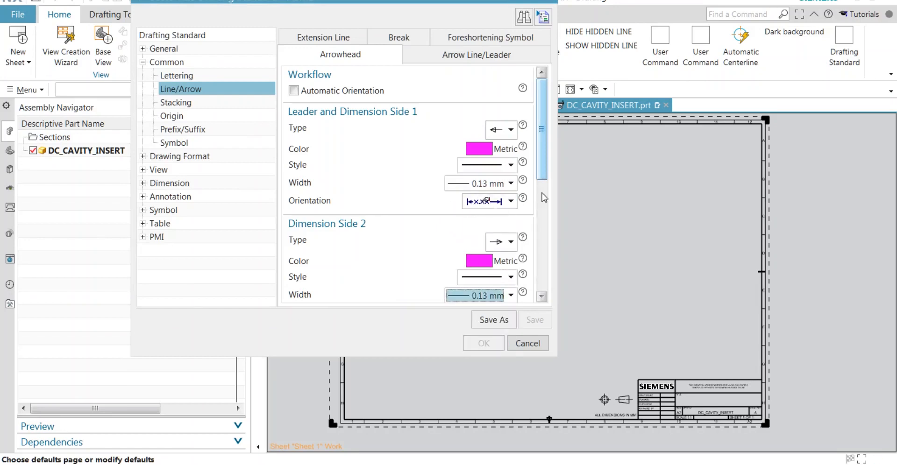
Step: Set the common symbol format to green with a line width of 0.13 mm
left_click(178, 101)
left_click(172, 112)
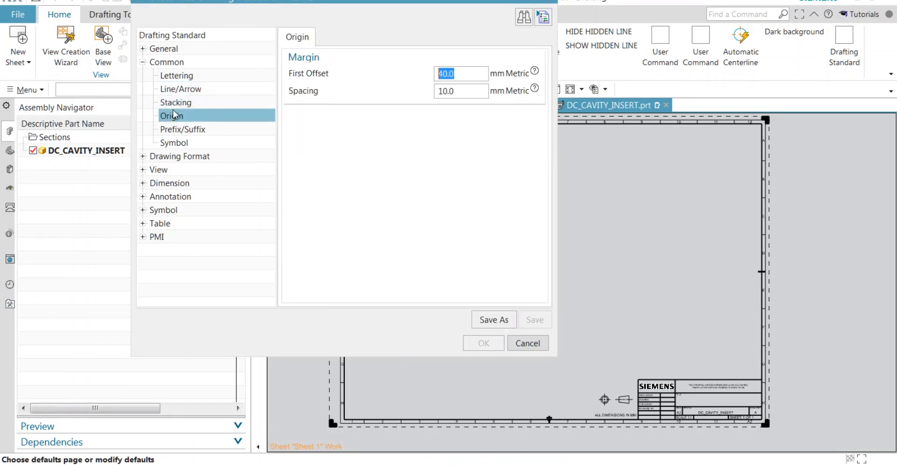
left_click(176, 129)
left_click(176, 142)
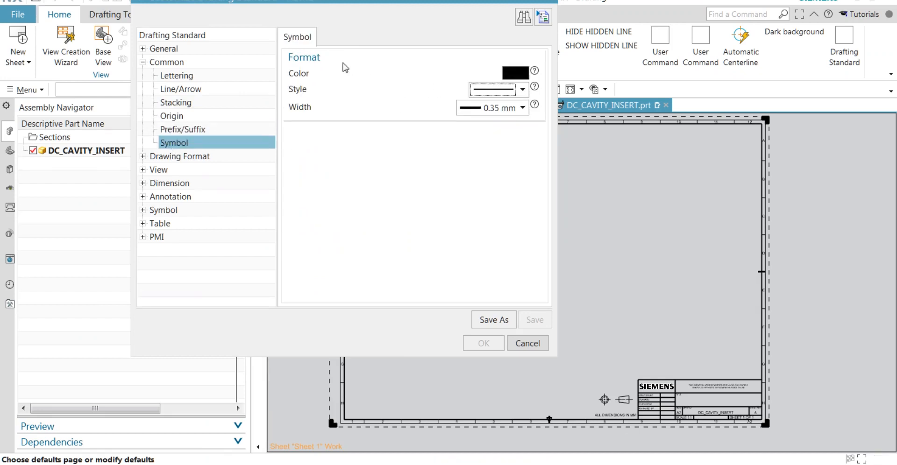
left_click(515, 72)
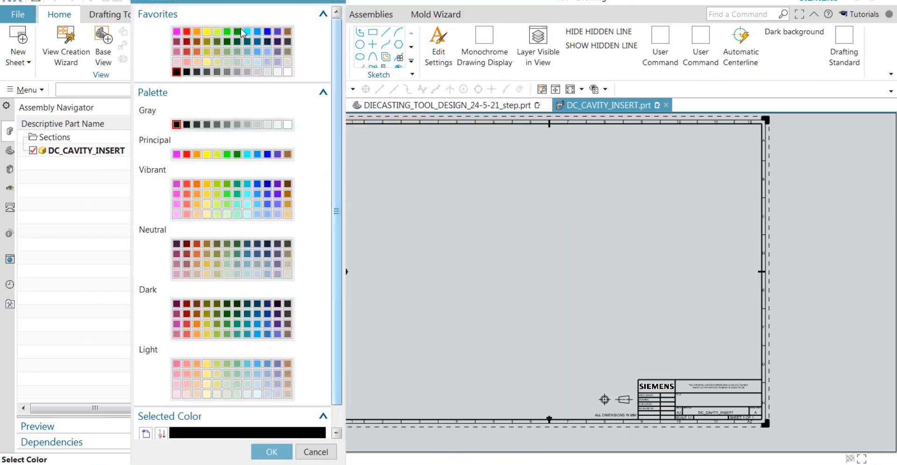
left_click(237, 31)
left_click(270, 451)
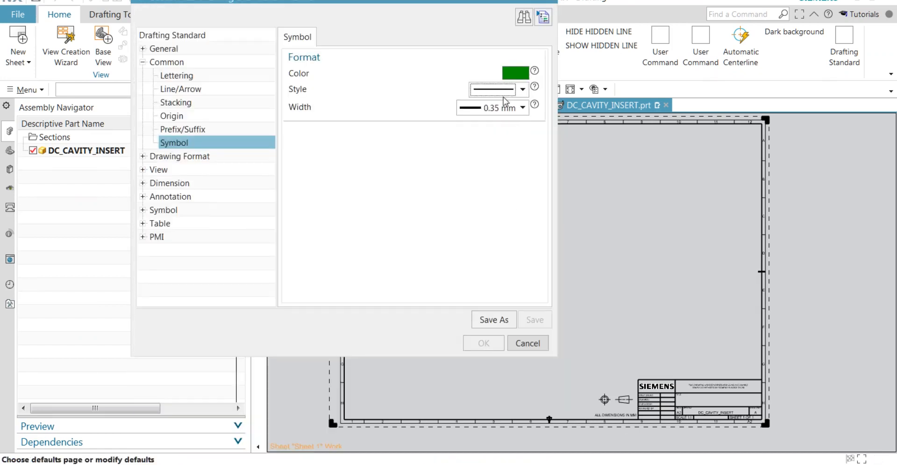
left_click(495, 107)
left_click(489, 123)
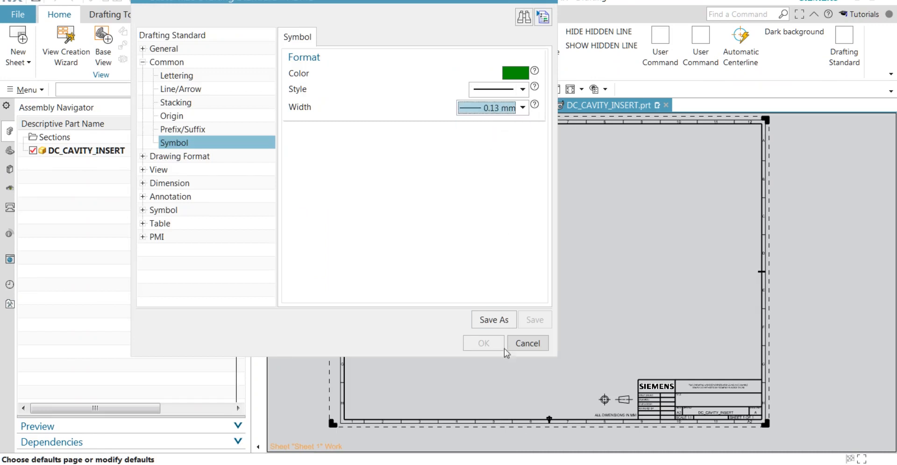
Step: Check the drawing sheet's naming, size and scale defaults and its orthographic projection angle options
left_click(179, 156)
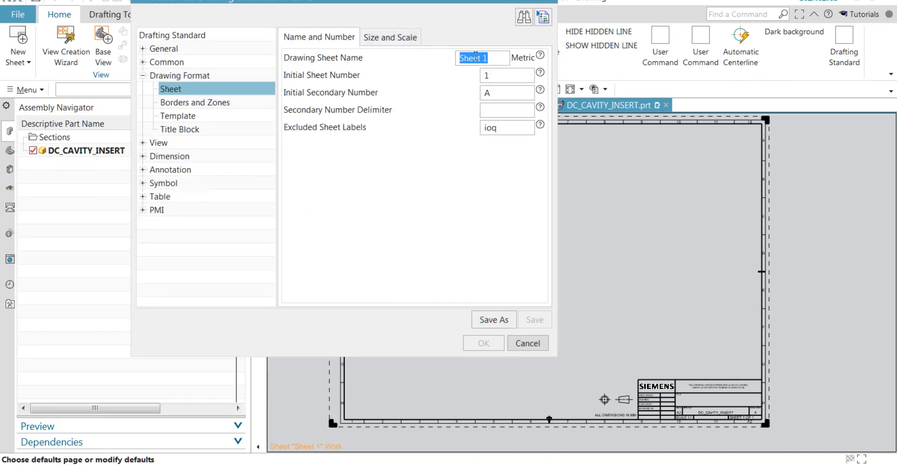
left_click(405, 40)
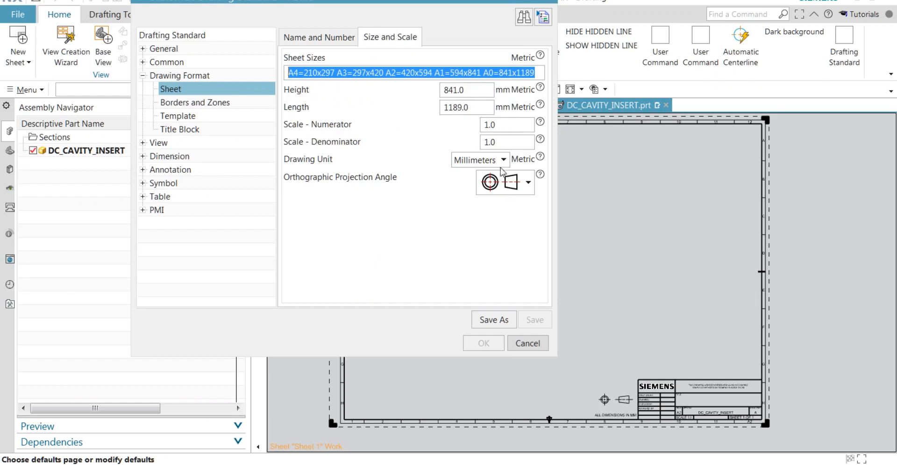
left_click(527, 183)
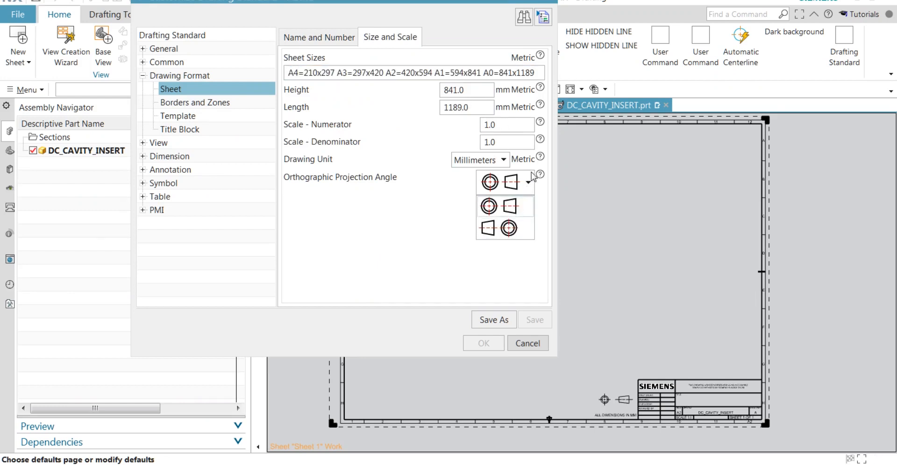
left_click(444, 212)
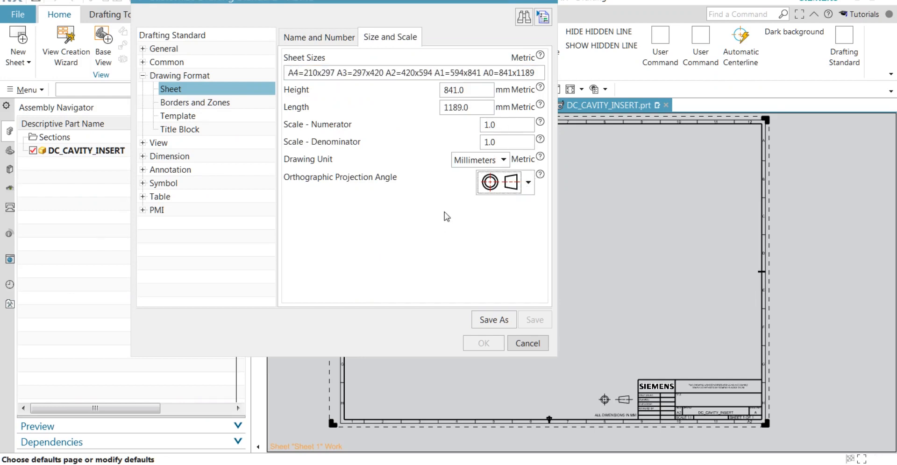
Step: Set the inner and outer line colors of the drawing border to green in the Borders and Zones defaults
left_click(194, 104)
left_click(505, 164)
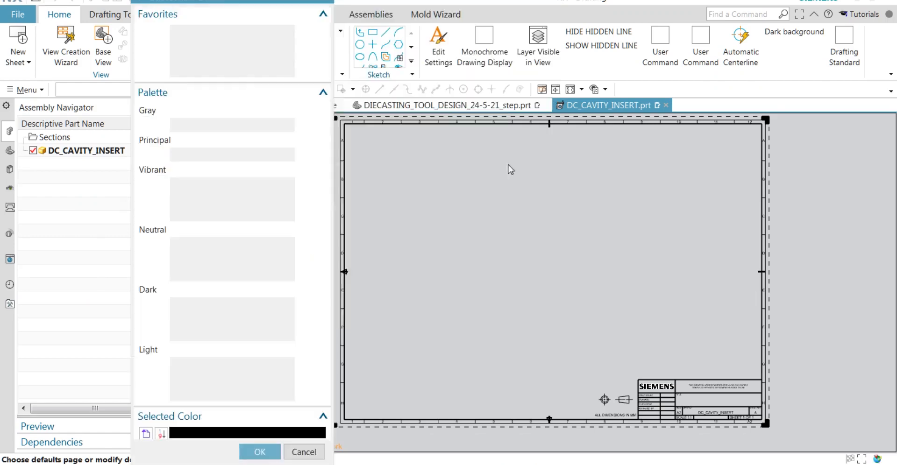
left_click(238, 34)
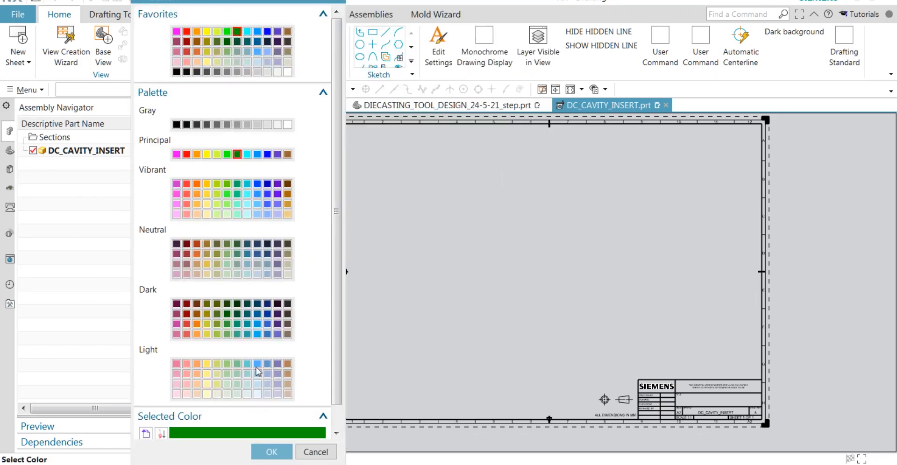
left_click(276, 452)
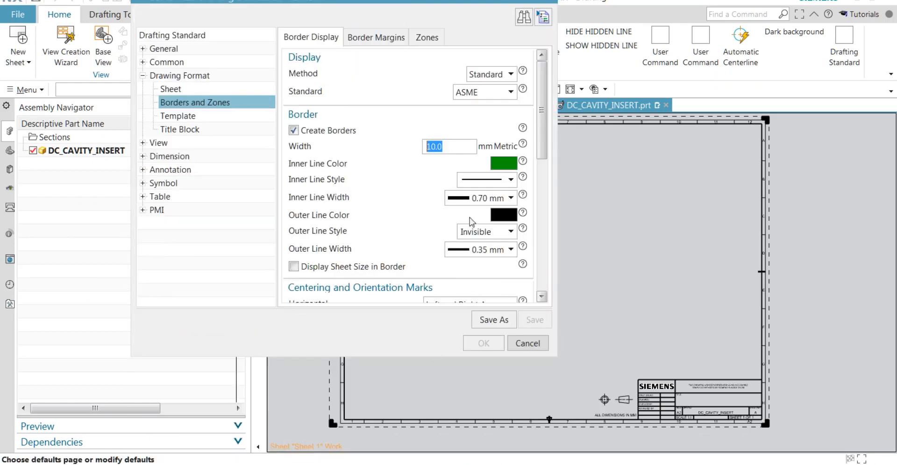
left_click(505, 218)
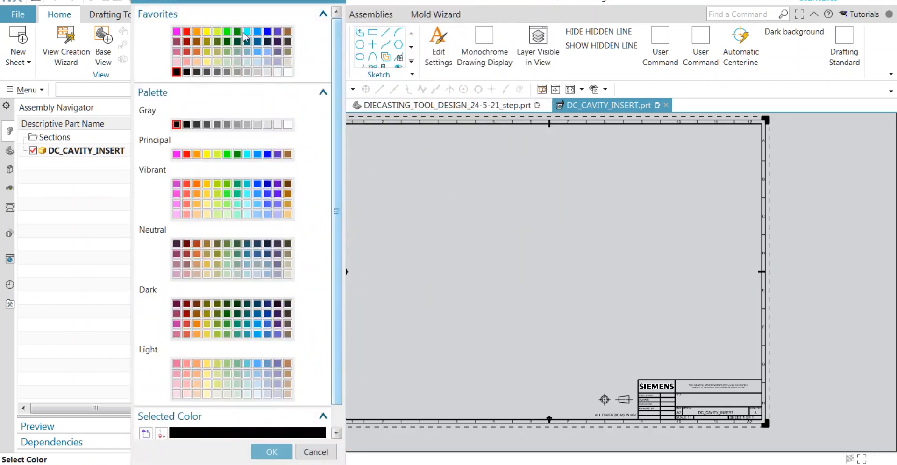
left_click(239, 34)
left_click(272, 452)
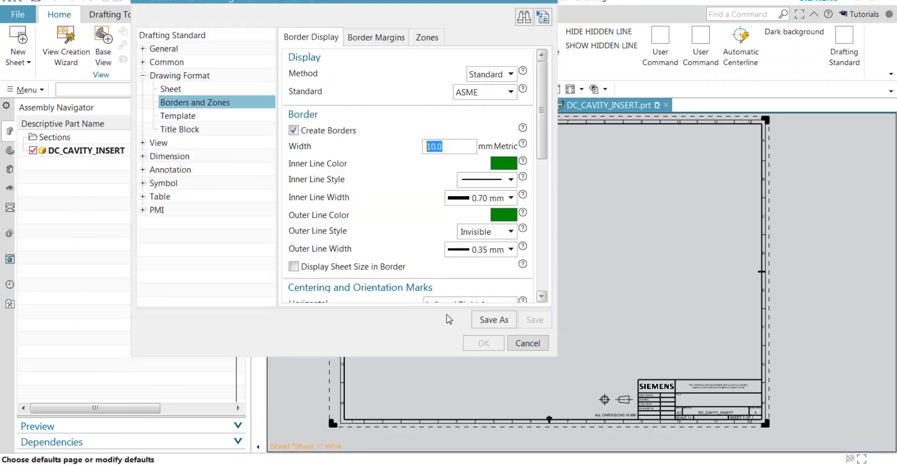
left_click(472, 251)
left_click(472, 252)
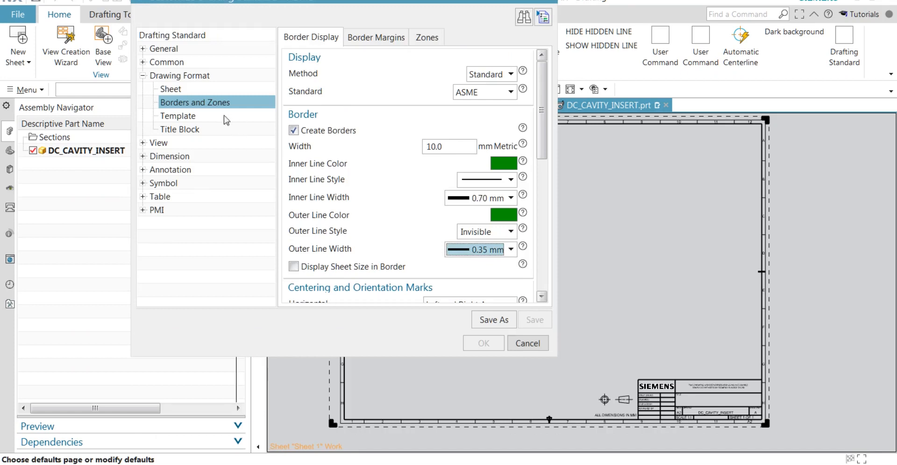
Step: Review the annotation template, title block and view workflow defaults of the drafting standard
left_click(200, 116)
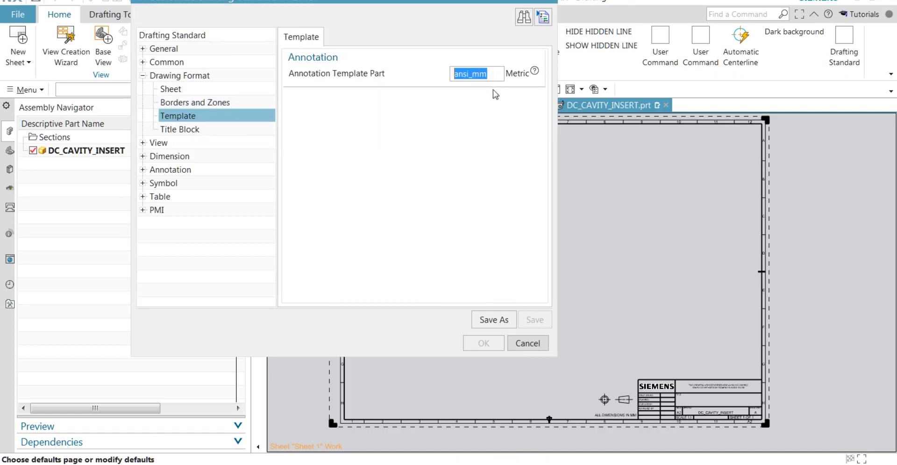
left_click(173, 130)
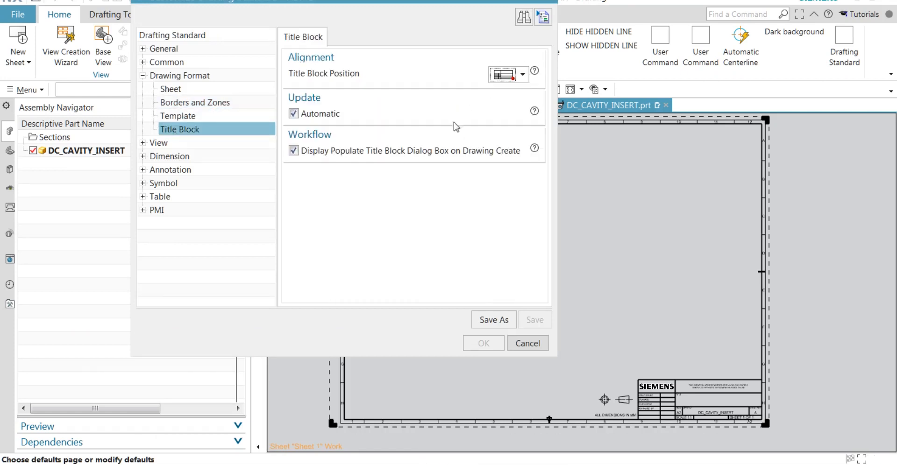
left_click(168, 143)
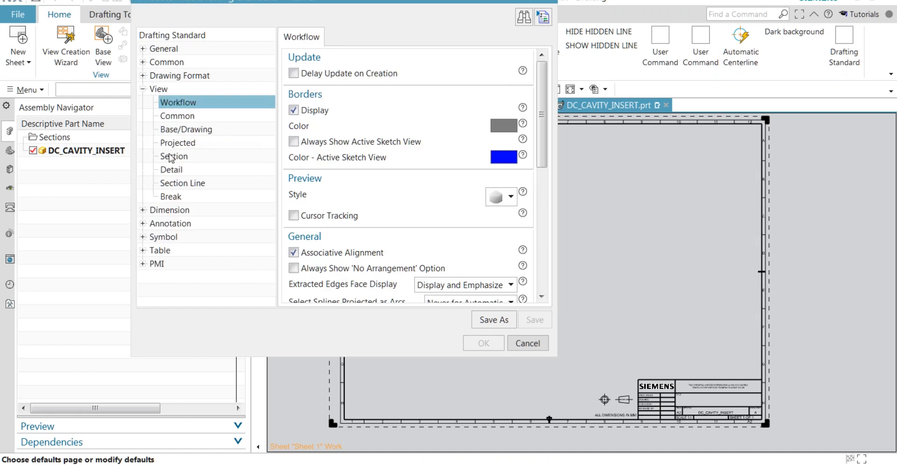
Step: Set the common view format for visible lines to blue with a line width of 0.13 mm
left_click(168, 115)
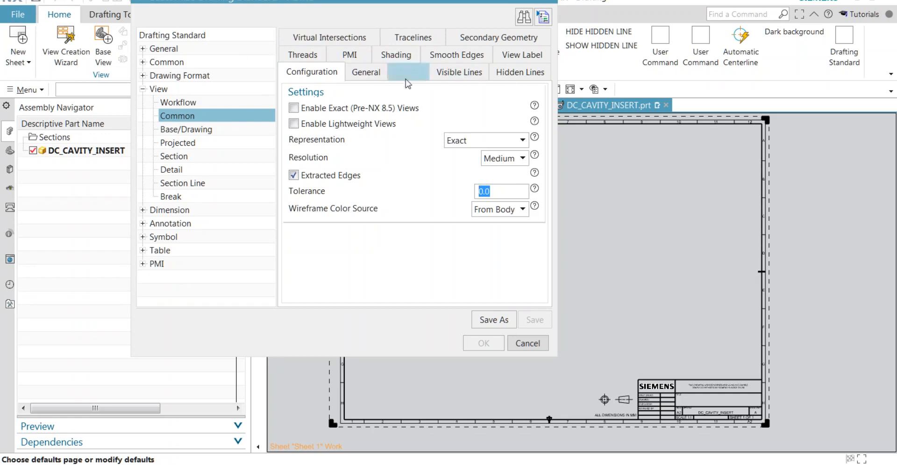
left_click(464, 78)
left_click(515, 108)
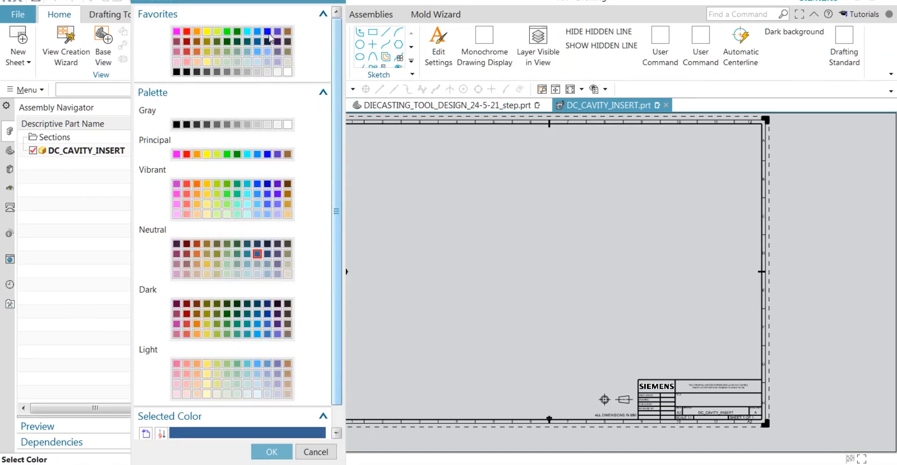
left_click(267, 32)
left_click(271, 451)
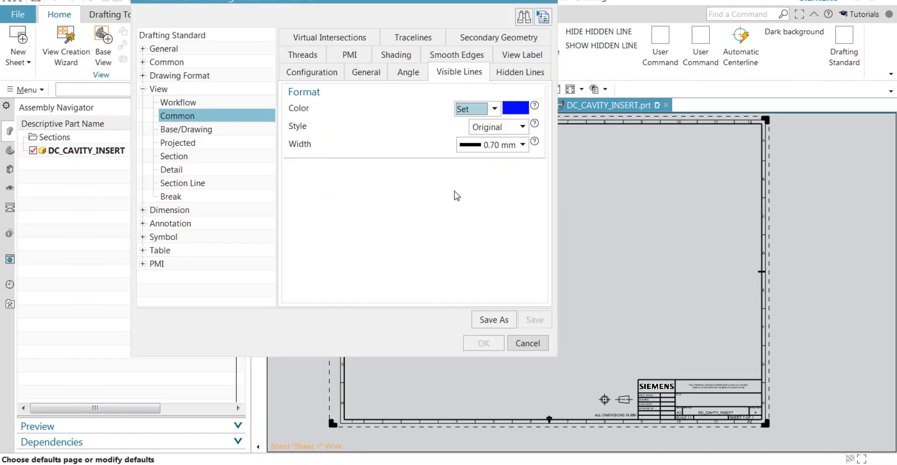
left_click(491, 149)
left_click(481, 171)
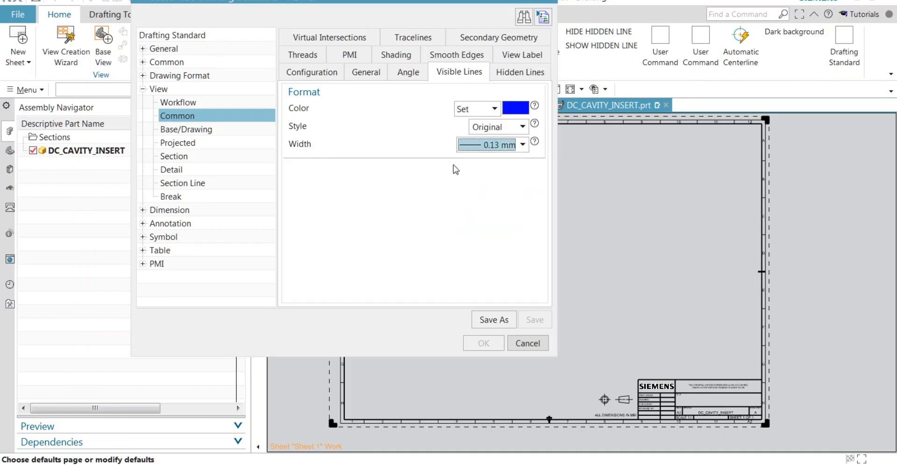
Step: Set the common view format for hidden lines to yellow-green with a line width of 0.13 mm
left_click(520, 73)
left_click(511, 128)
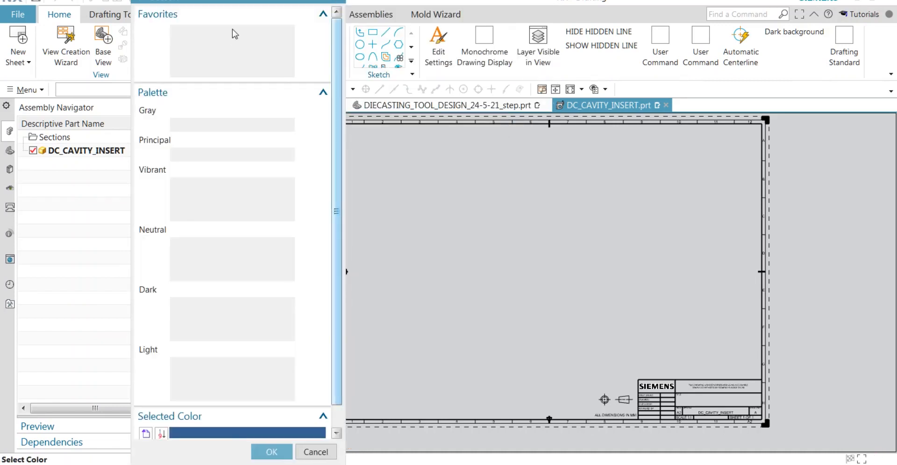
left_click(217, 33)
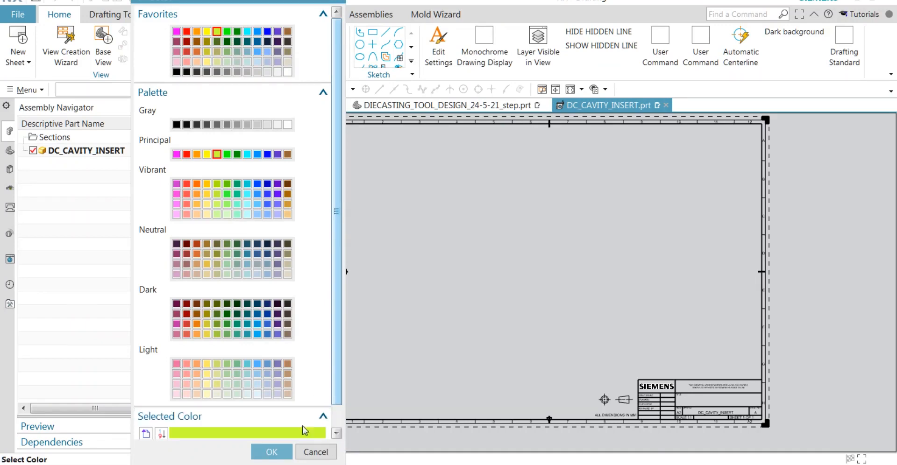
left_click(265, 452)
left_click(509, 161)
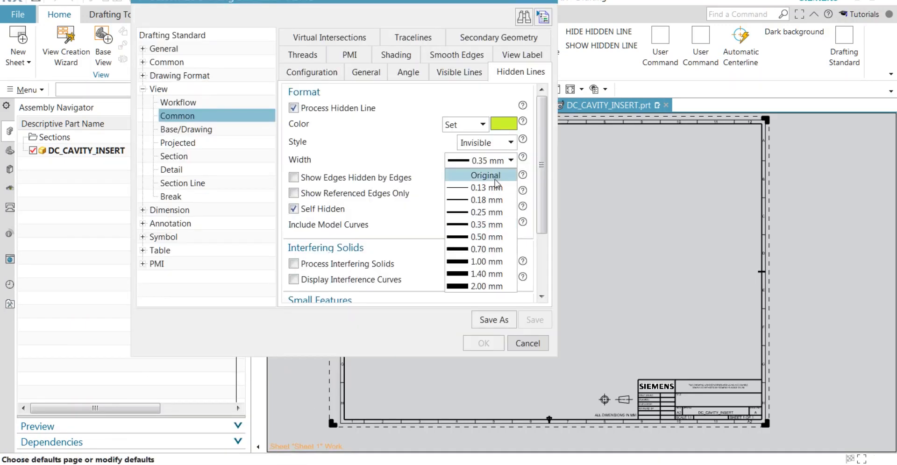
left_click(473, 183)
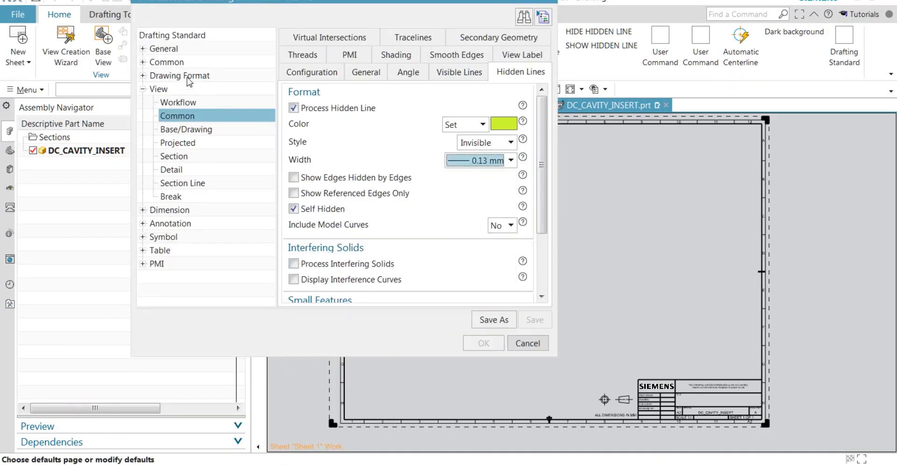
Step: Save the customized drafting standard as TEST-VINDYCAD and leave the standard's customization
left_click(187, 129)
left_click(180, 142)
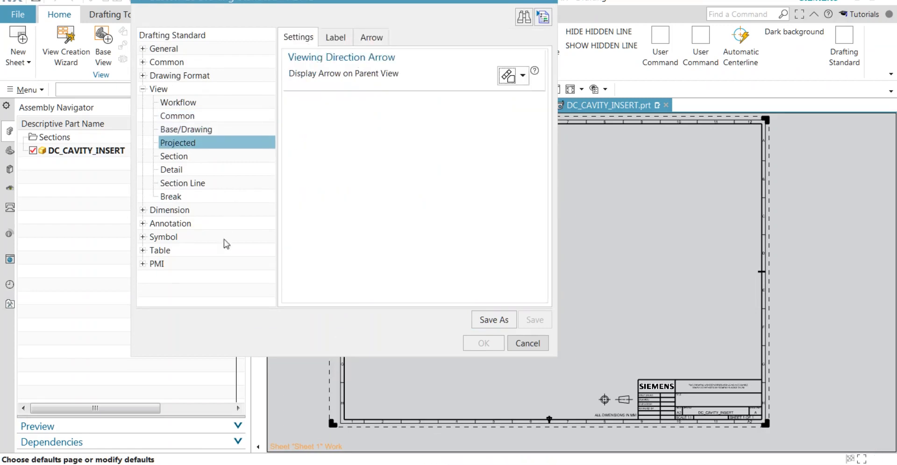
left_click(176, 157)
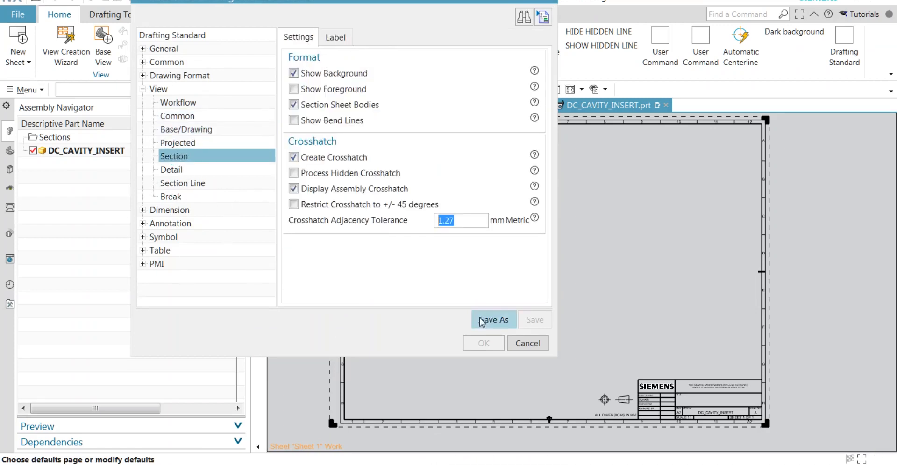
left_click(493, 320)
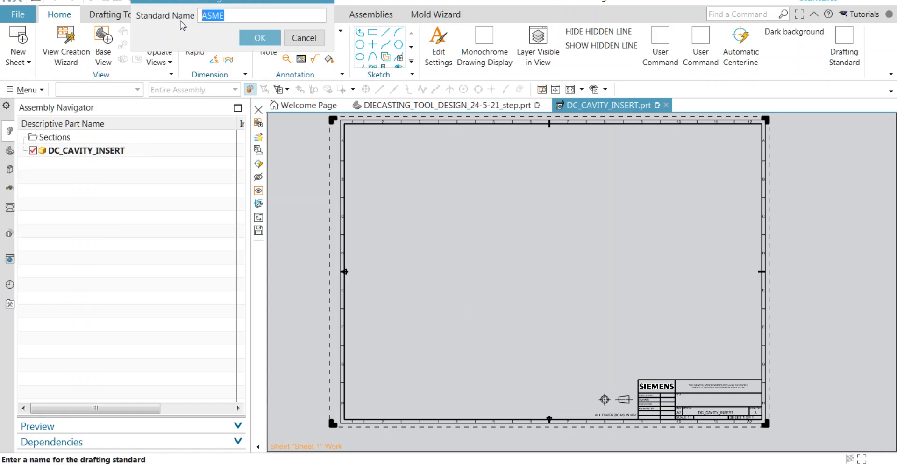
type("TEST-VV")
type("NDYCAD")
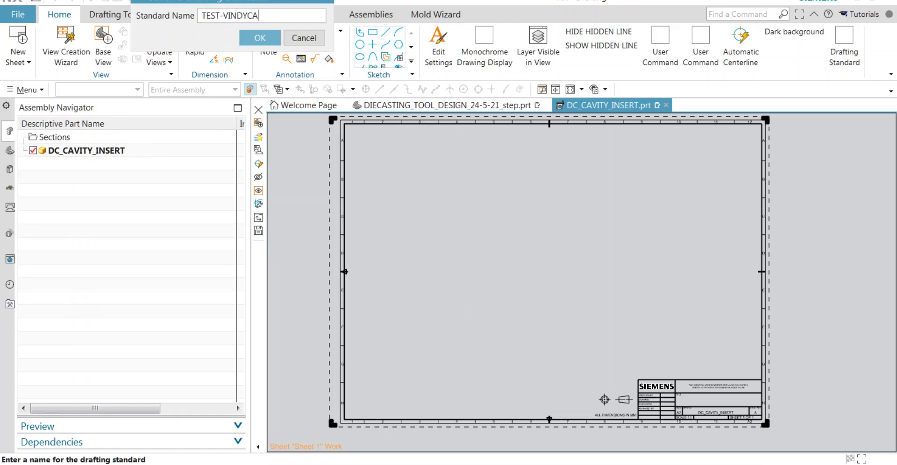
left_click(256, 37)
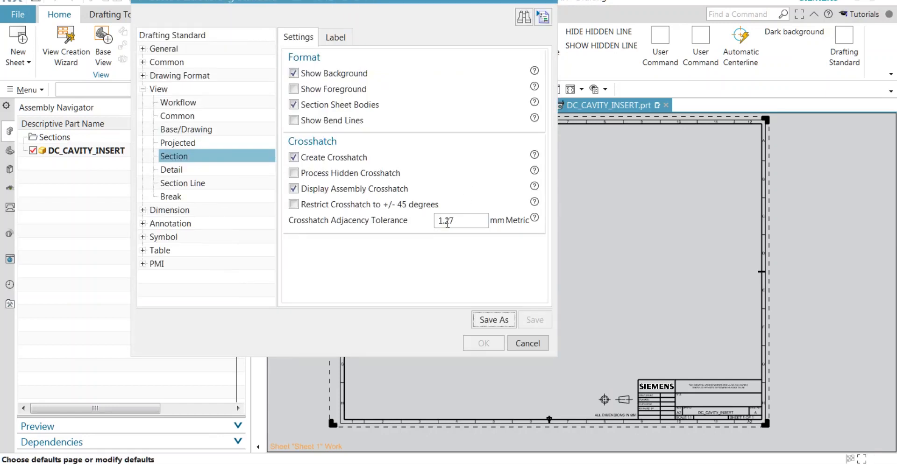
left_click(527, 343)
Step: Make TEST-VINDYCAD the default drafting standard in the Customer Defaults and apply it
left_click(400, 77)
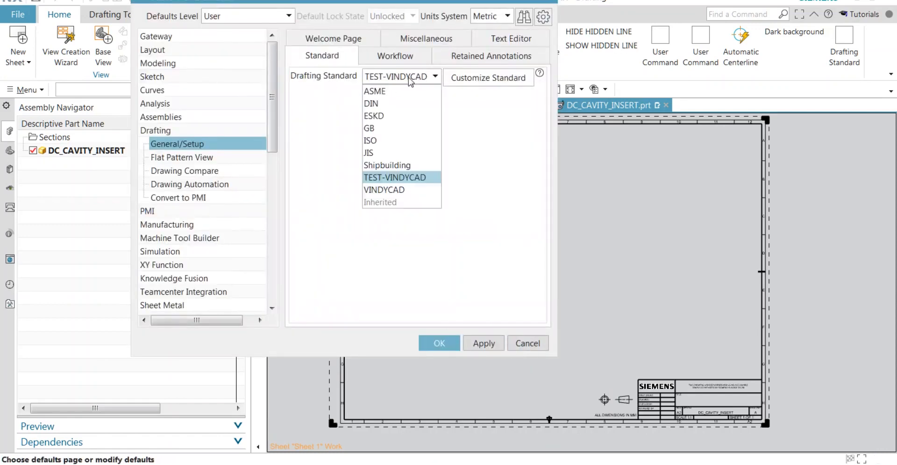
left_click(413, 177)
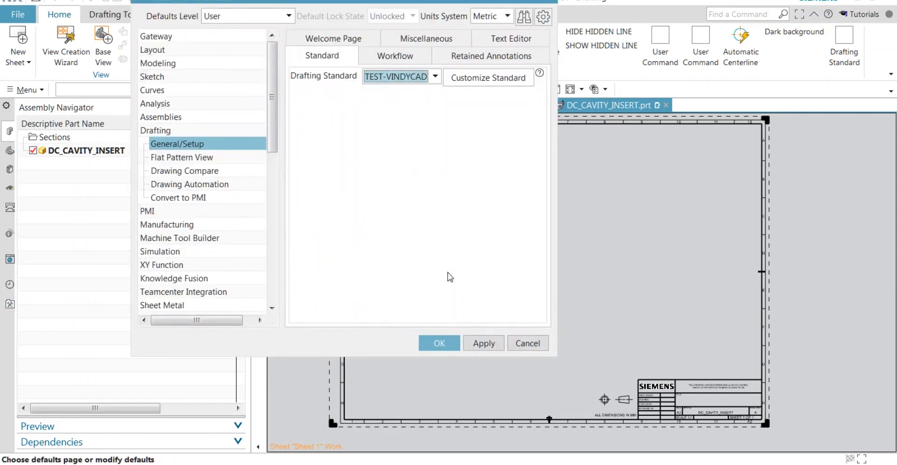
left_click(478, 342)
left_click(528, 343)
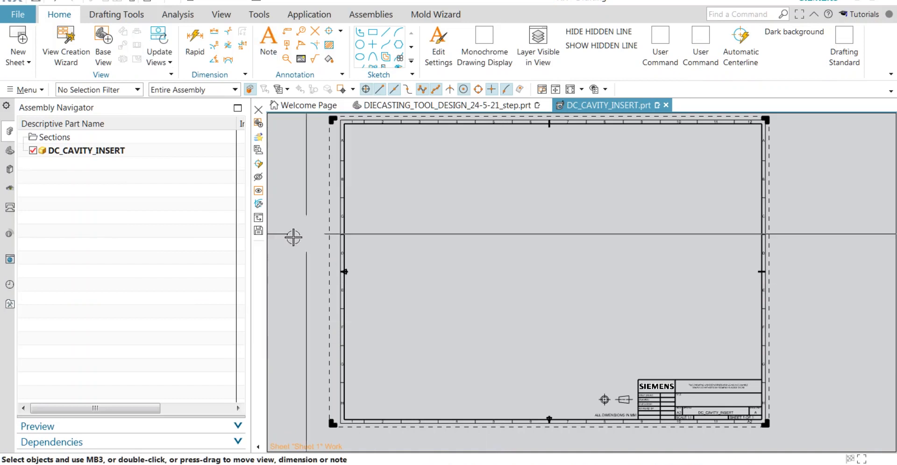
Step: Load the TEST-VINDYCAD drafting standard from the User level into the current drawing
left_click(831, 52)
left_click(259, 74)
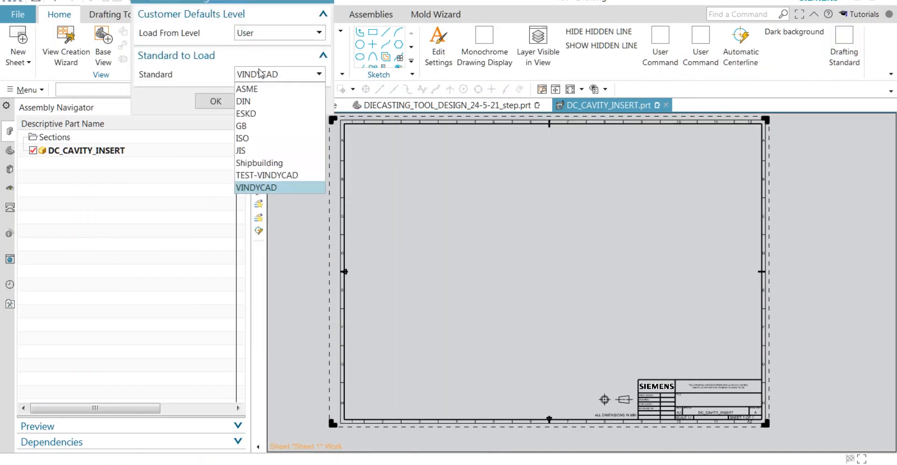
left_click(261, 175)
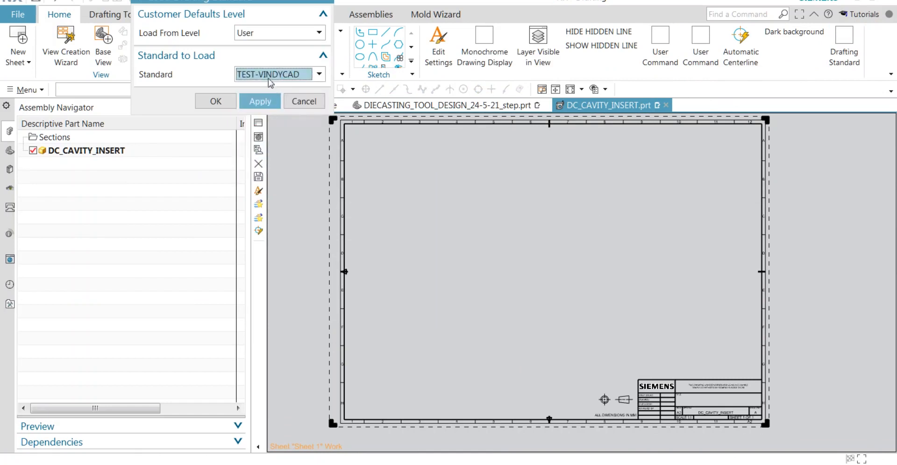
left_click(259, 101)
left_click(301, 102)
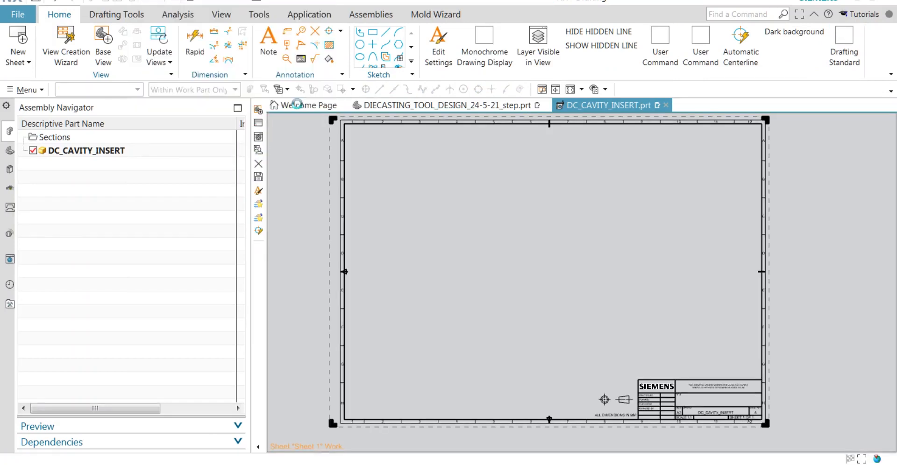
Step: Place a base view of DC_CAVITY_INSERT in Back orientation on the left half of the sheet
left_click(97, 60)
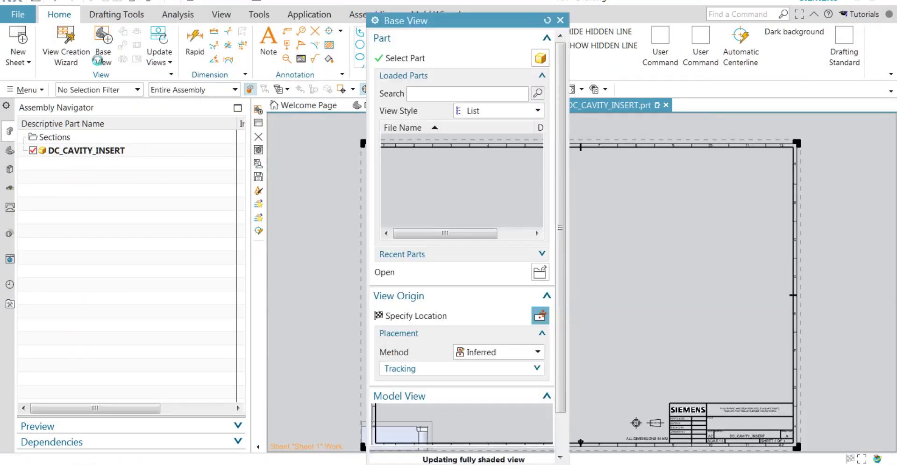
left_click_drag(472, 4, 162, 4)
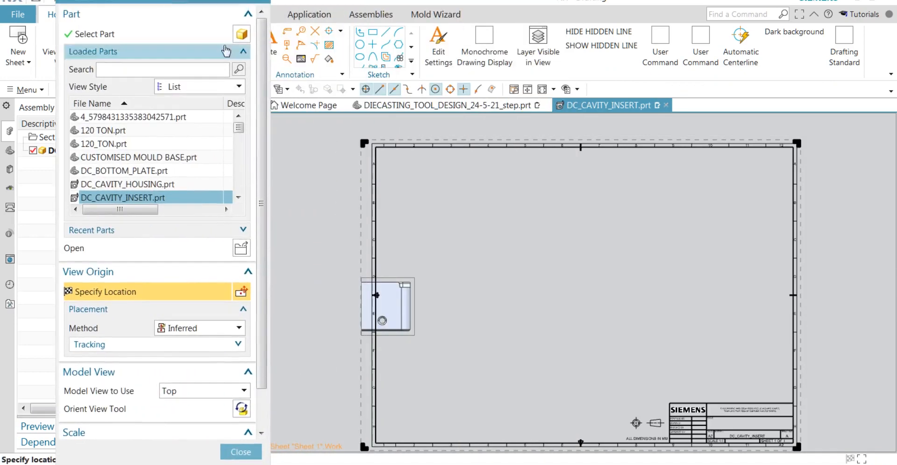
left_click(189, 390)
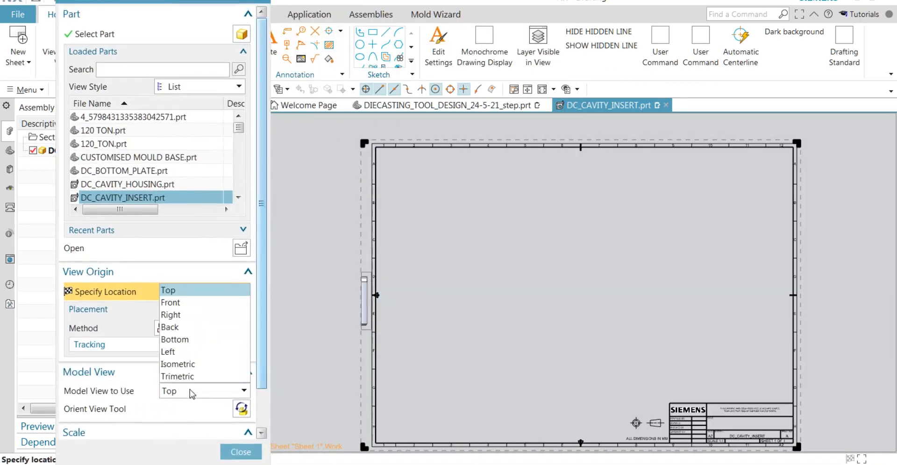
left_click(194, 331)
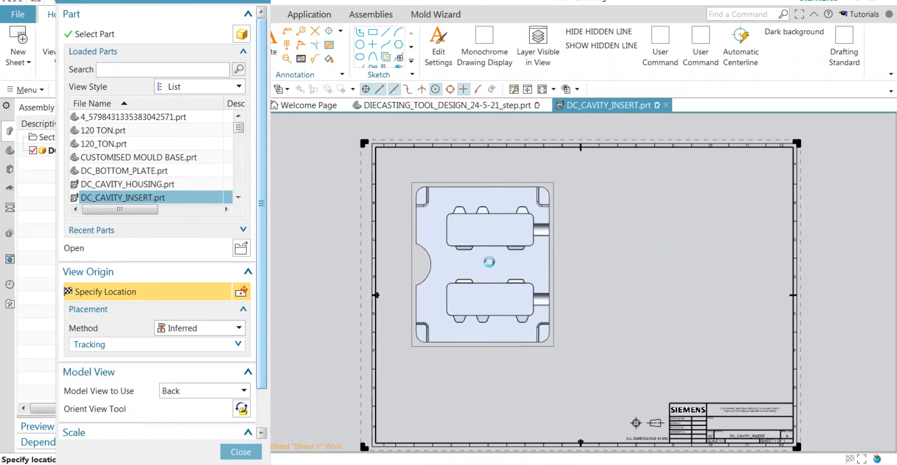
left_click(489, 261)
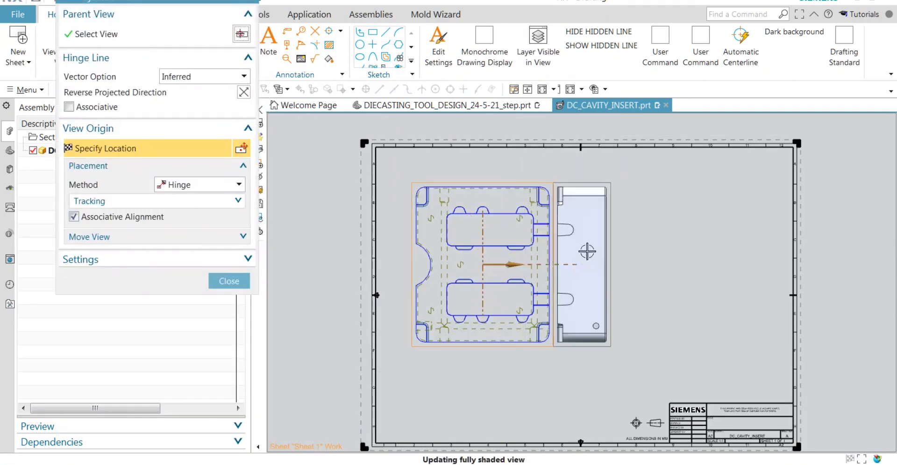
Step: Place a projected side view to the right of the base view and finish view placement
left_click(627, 252)
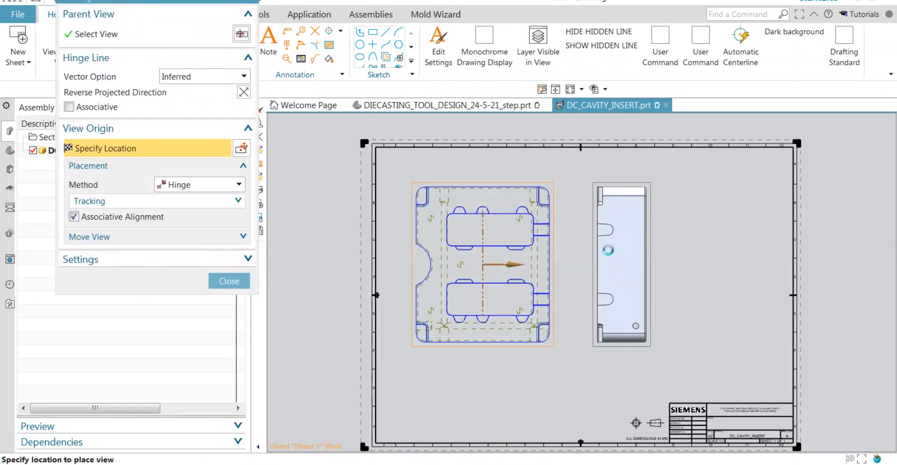
left_click(422, 290)
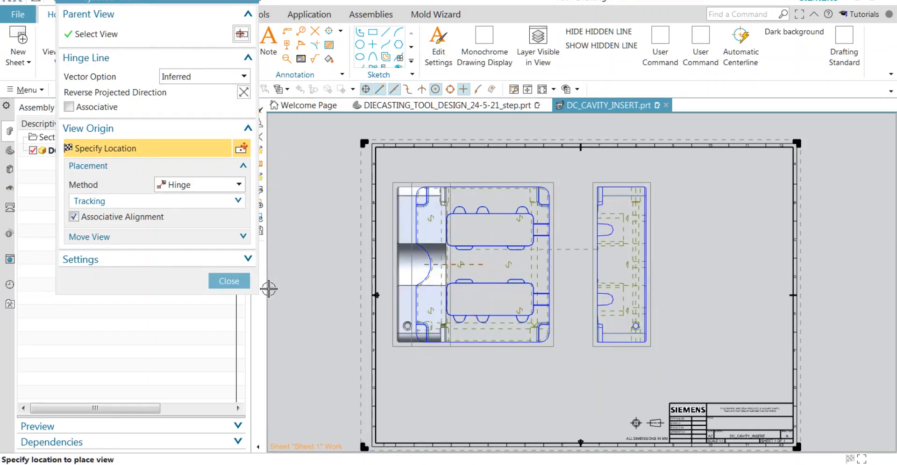
left_click(229, 281)
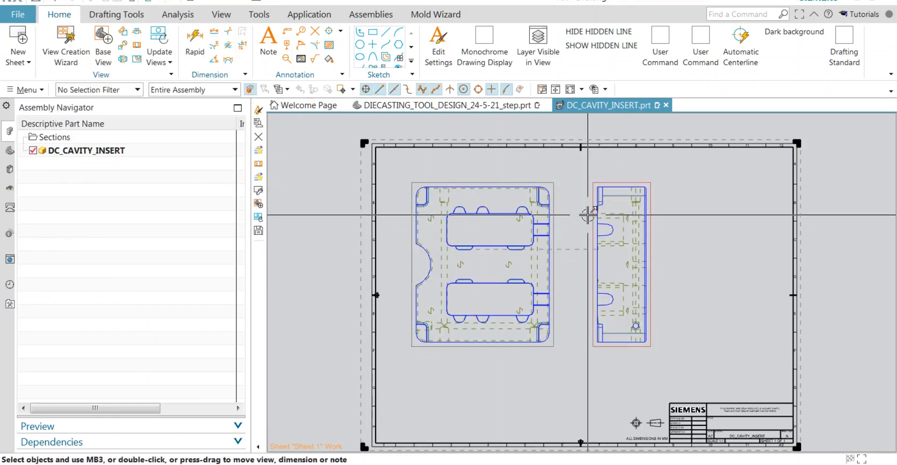